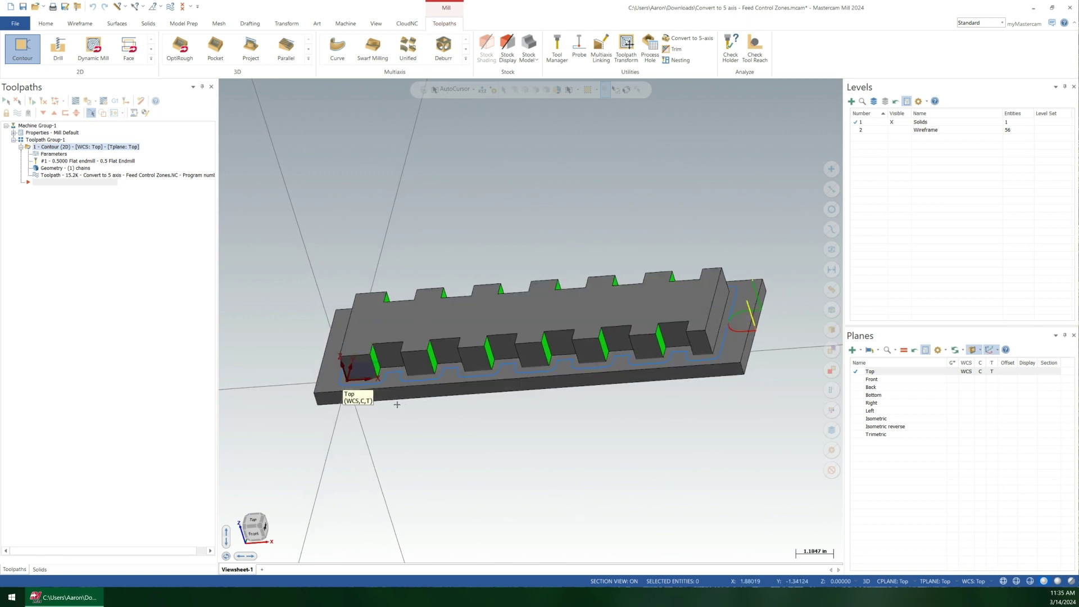
# Zoom on the slotted part and start a backplot of the 2D Contour toolpath
pyautogui.scroll(3, 495, 413)
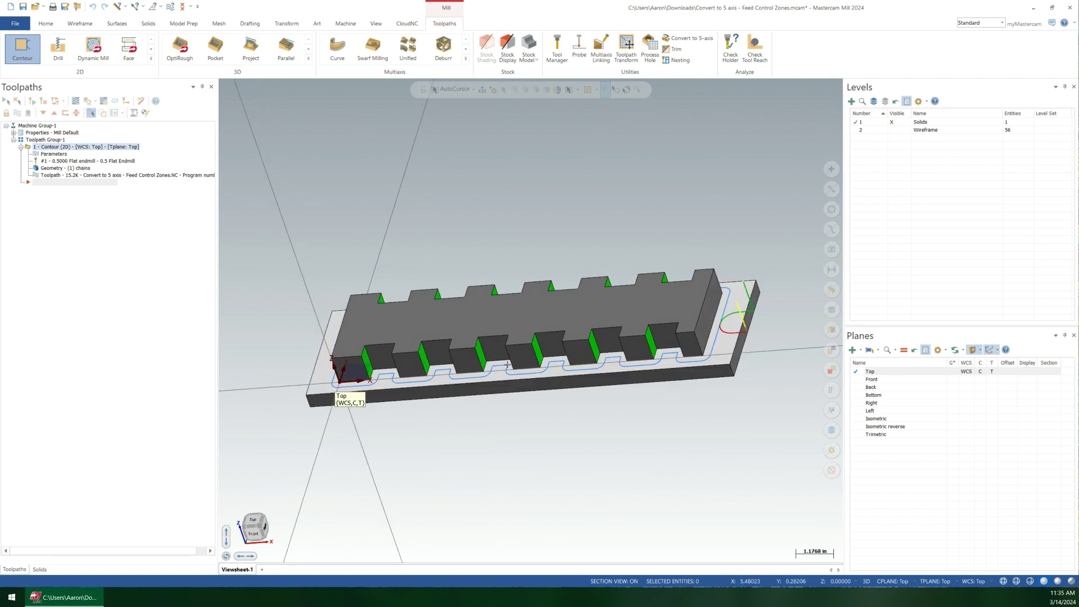
pyautogui.scroll(-2, 490, 419)
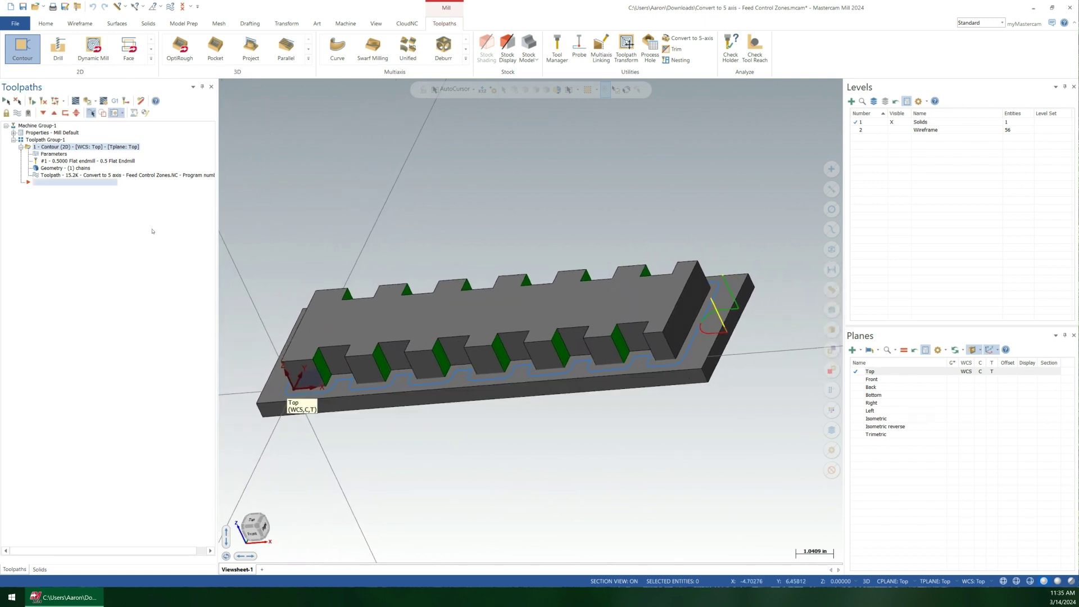
pyautogui.click(144, 176)
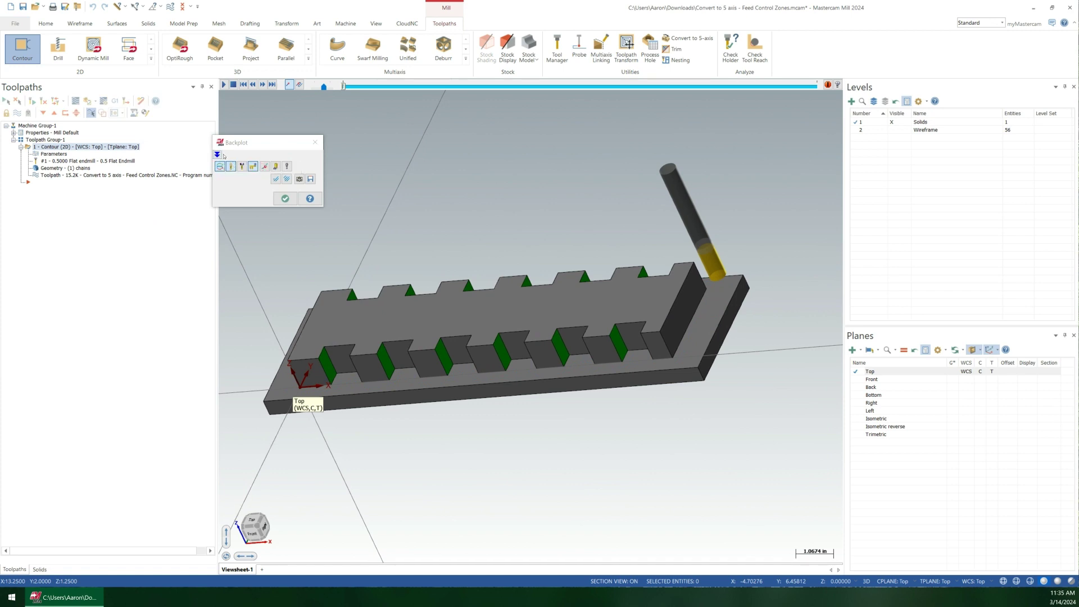
# Expand the Backplot panel, move it higher and enlarge its move details area
pyautogui.click(219, 155)
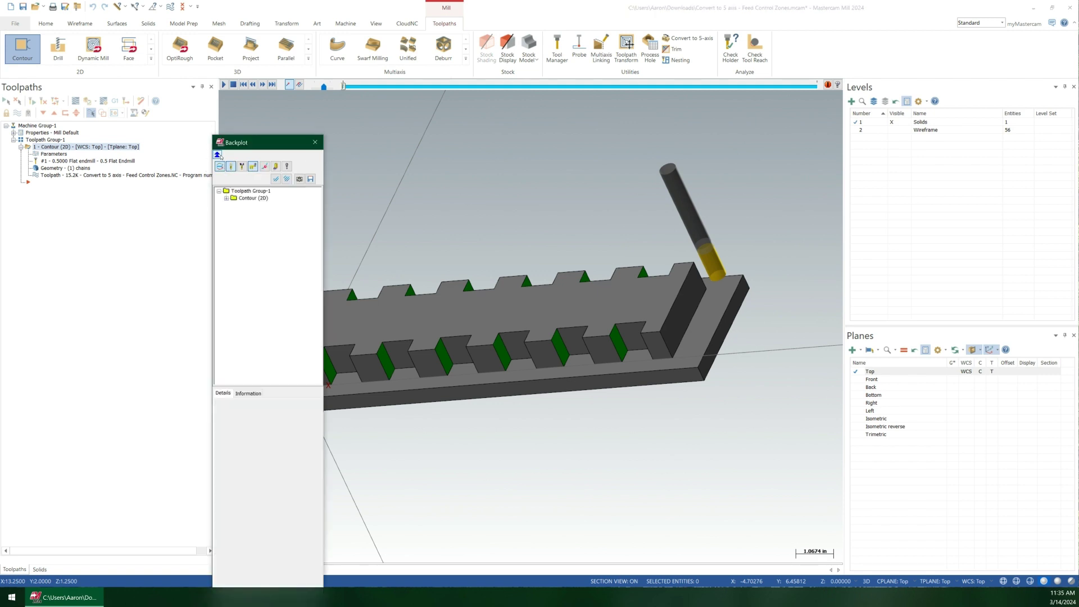
pyautogui.moveTo(238, 145); pyautogui.dragTo(236, 60)
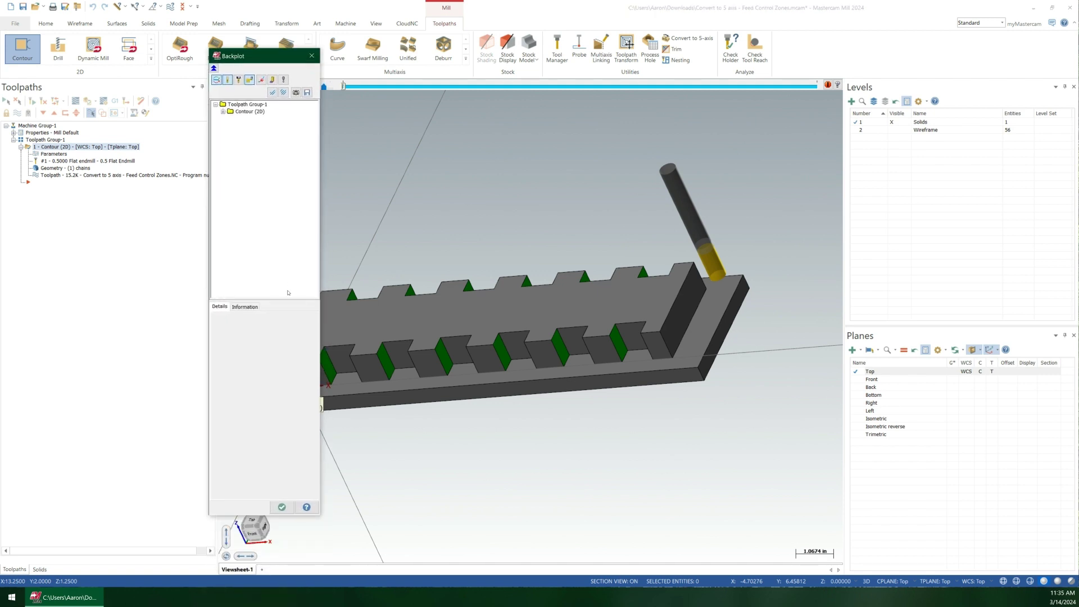
pyautogui.moveTo(286, 300); pyautogui.dragTo(286, 187)
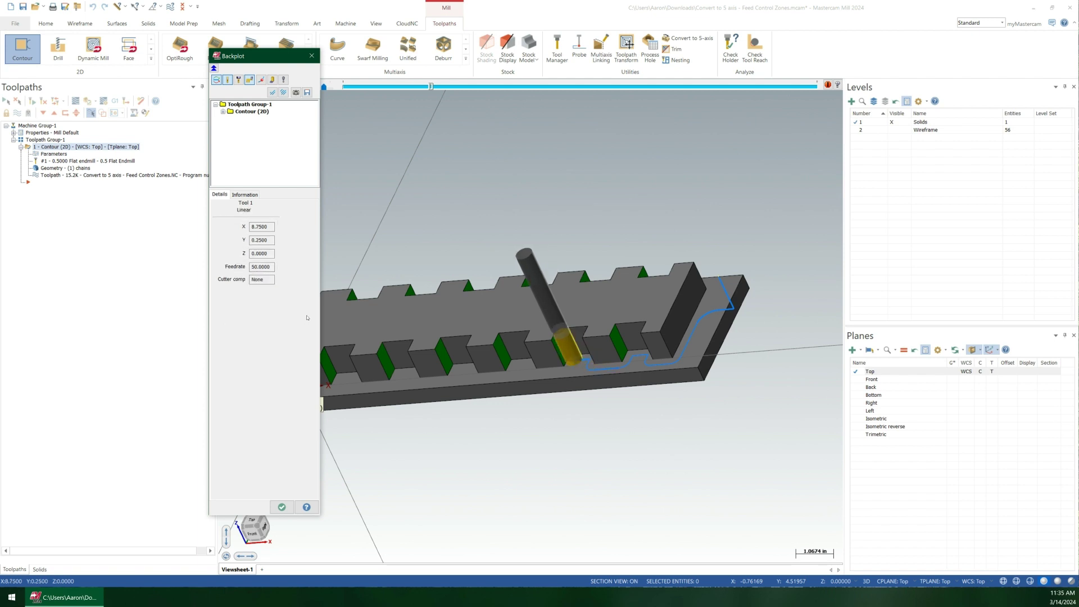
# Zoom in to review the contour's 50 feedrate moves, then end the backplot
pyautogui.scroll(1, 527, 365)
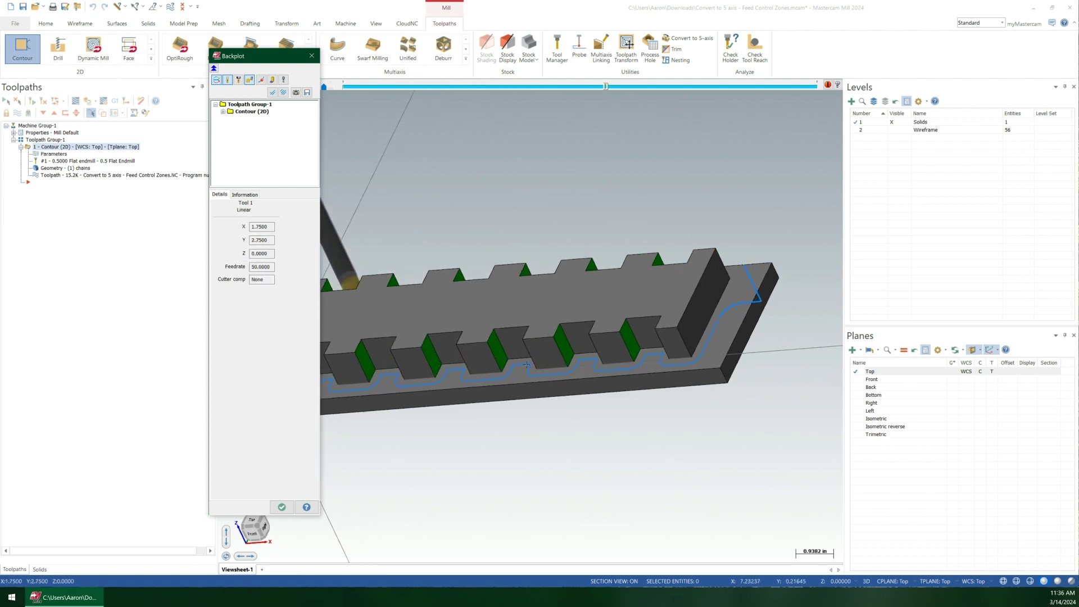
pyautogui.scroll(4, 527, 365)
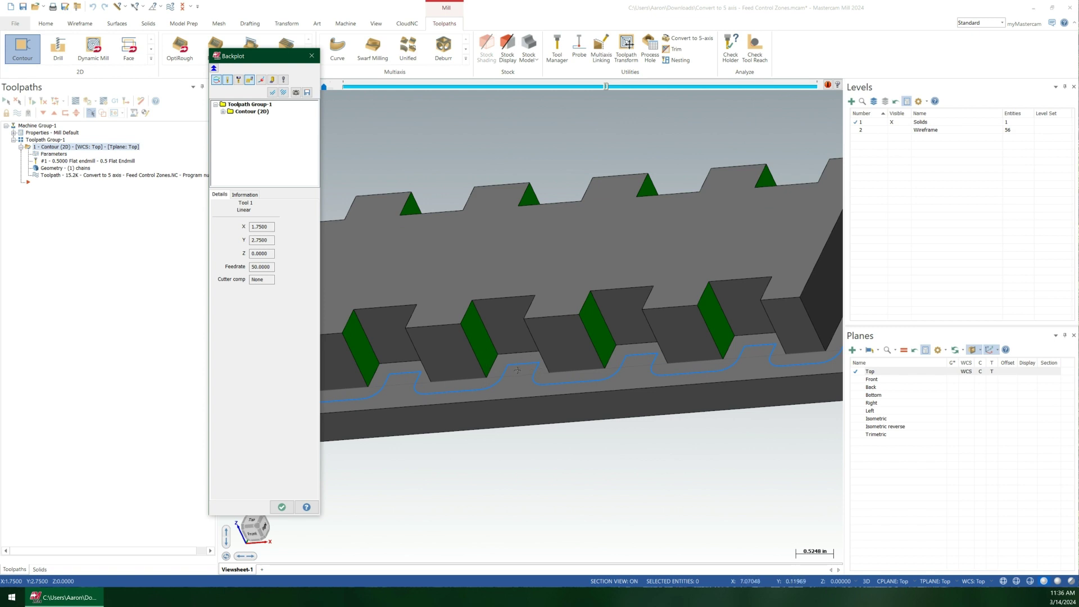
pyautogui.scroll(-2, 517, 369)
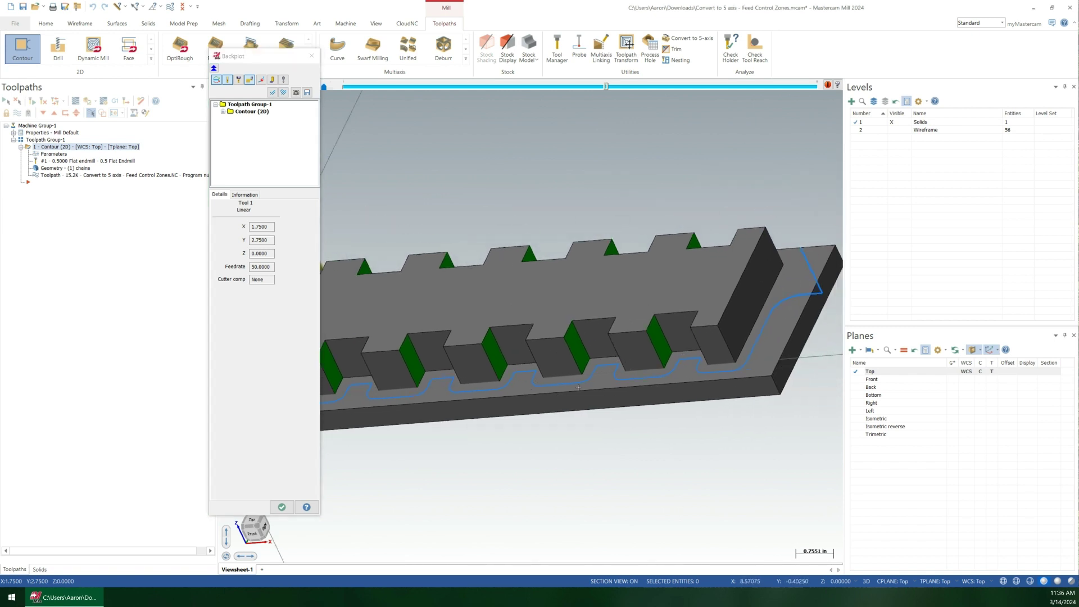
pyautogui.press('Escape')
pyautogui.scroll(-2, 509, 340)
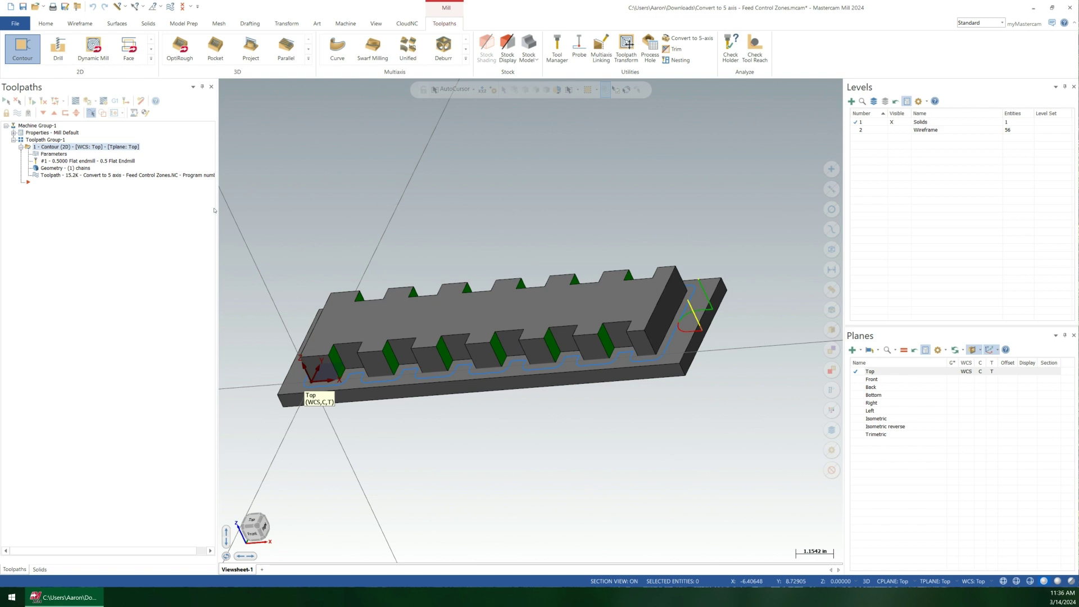
# In the Toolpath Editor, set point 9's feed rate to 25.0 beside the green zone
pyautogui.rightClick(103, 151)
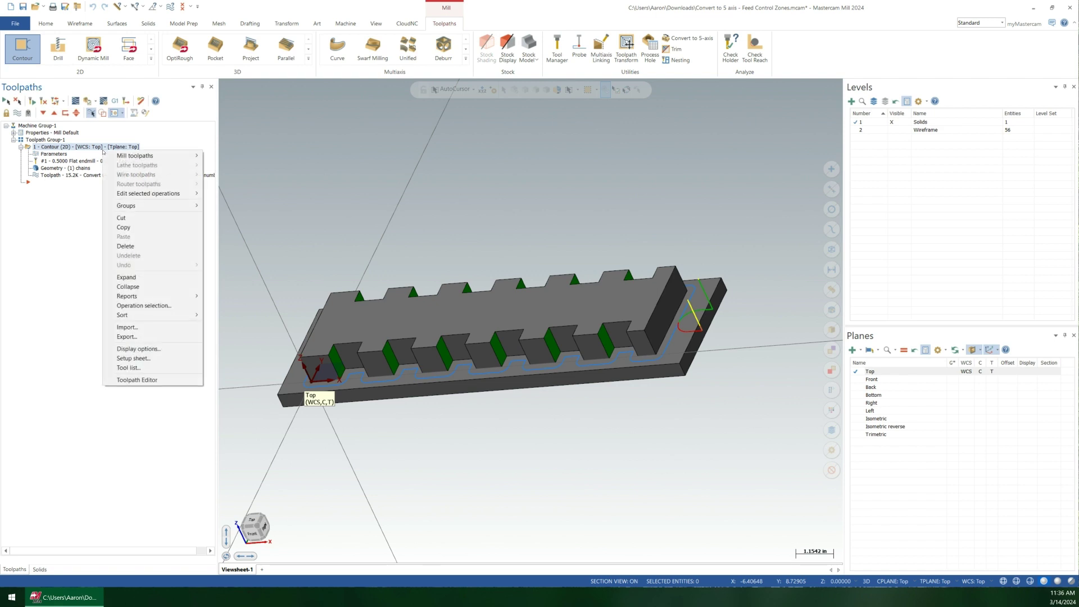
pyautogui.click(153, 379)
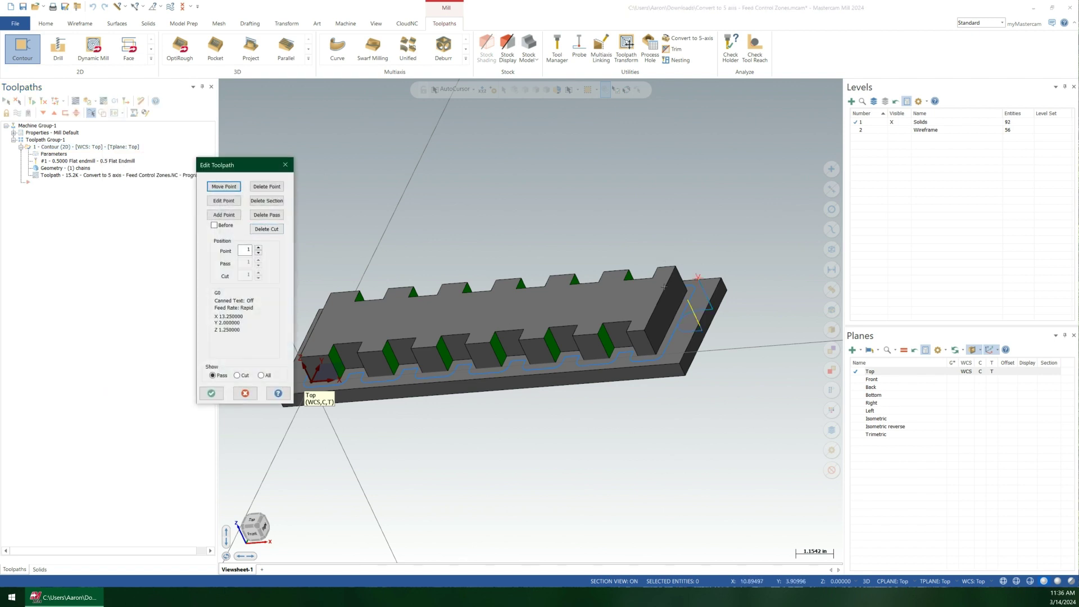
pyautogui.click(628, 353)
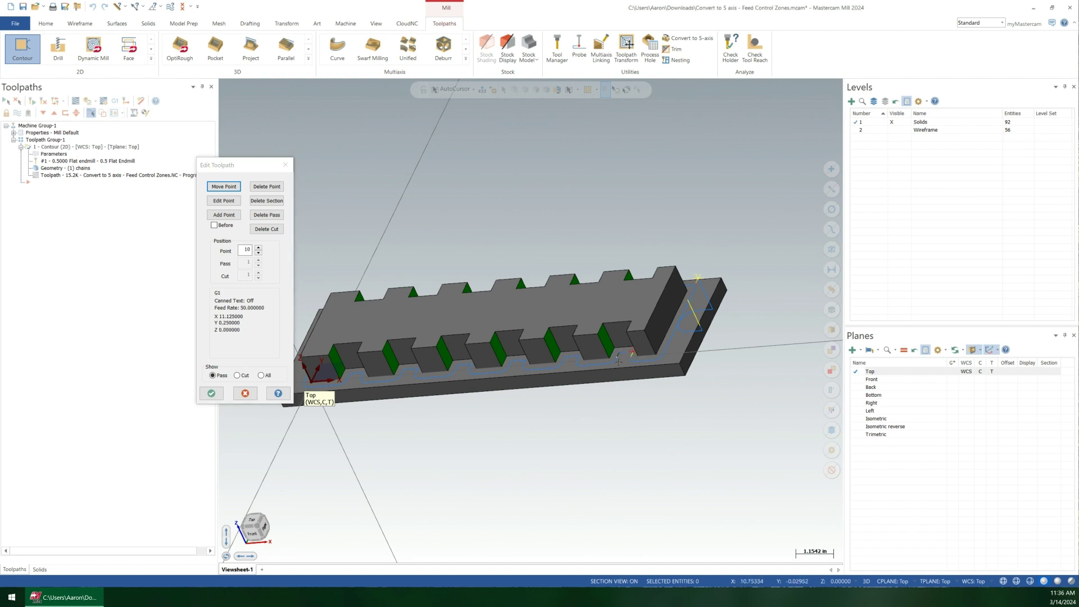
pyautogui.click(629, 360)
pyautogui.scroll(5, 629, 357)
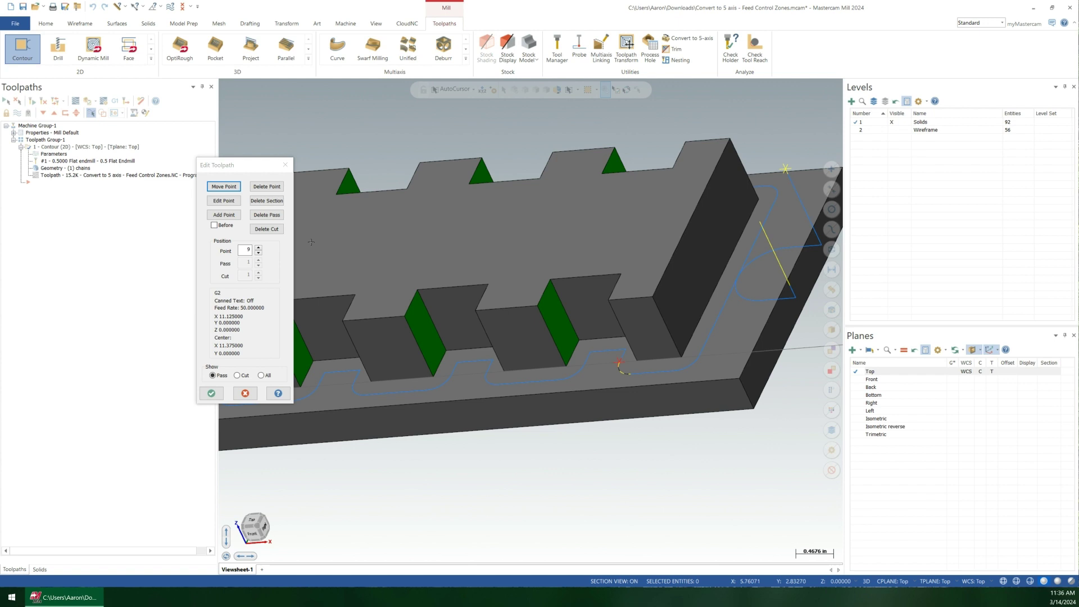
pyautogui.click(215, 202)
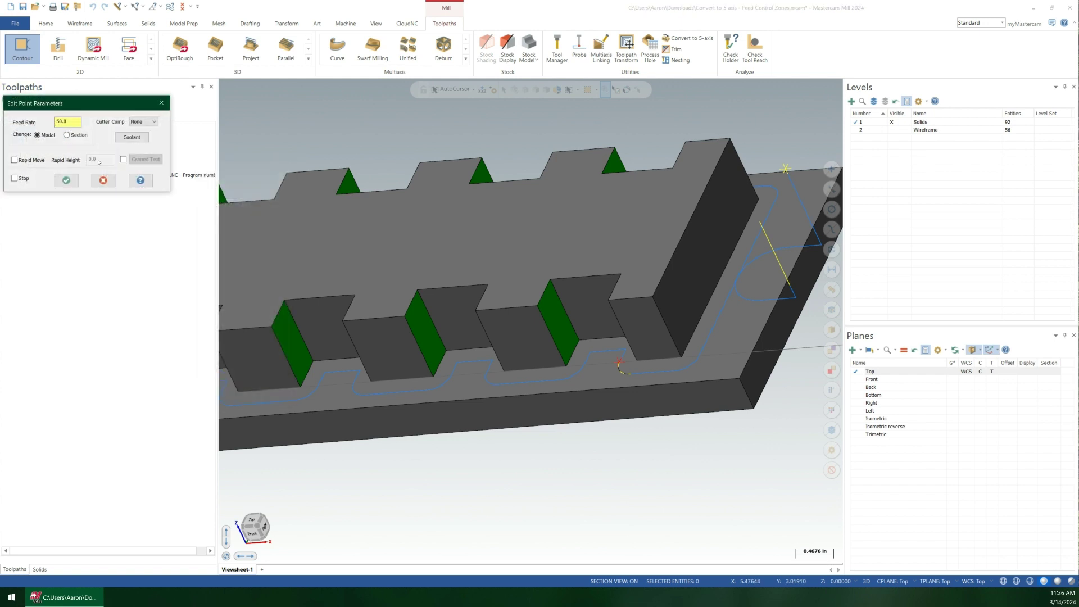
pyautogui.moveTo(77, 122); pyautogui.dragTo(24, 135)
pyautogui.write('25.0')
pyautogui.click(65, 180)
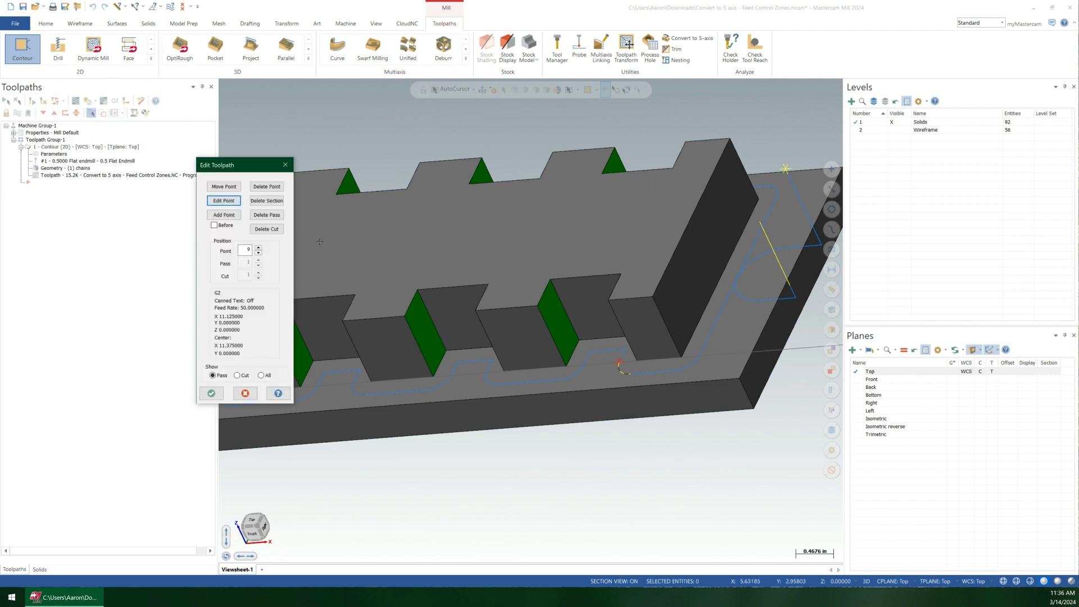
# Restore a 50 feed rate at point 12 and keep the toolpath edits
pyautogui.click(585, 358)
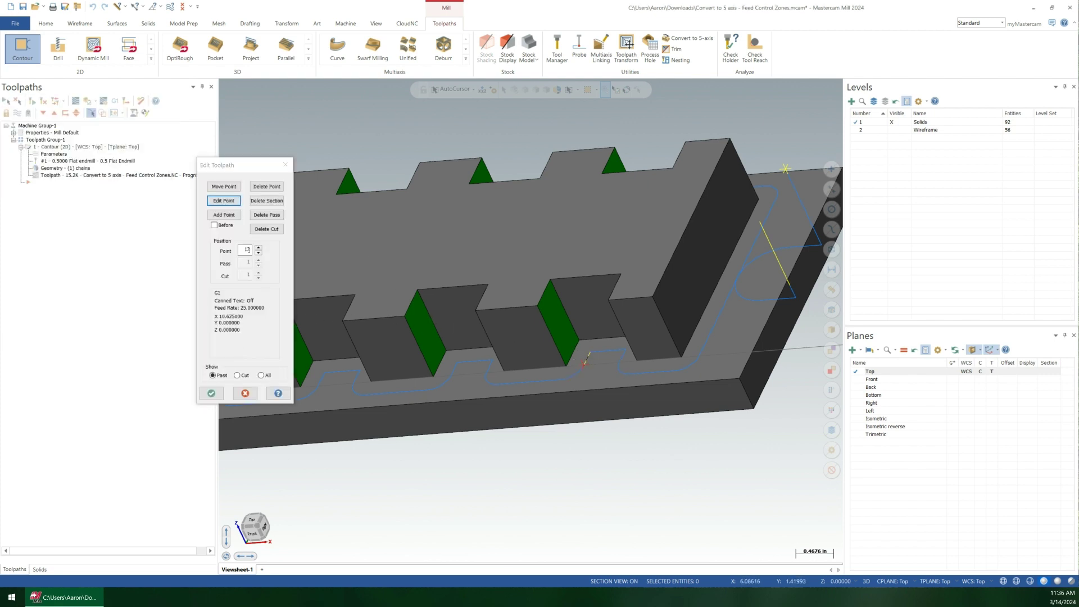
pyautogui.click(224, 200)
pyautogui.doubleClick(57, 121)
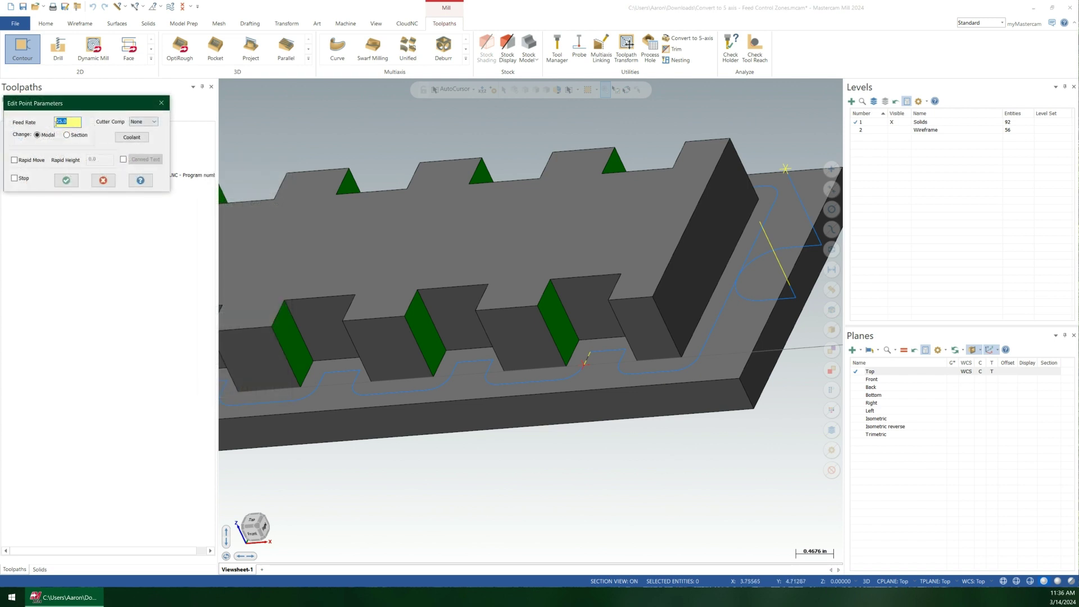
pyautogui.write('50')
pyautogui.click(66, 179)
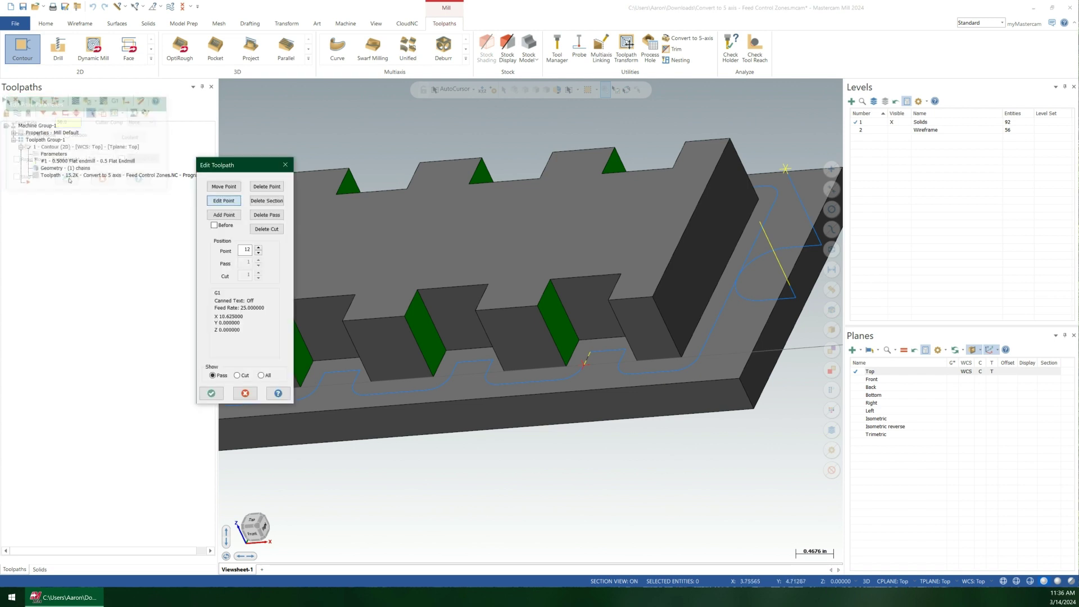
pyautogui.click(211, 393)
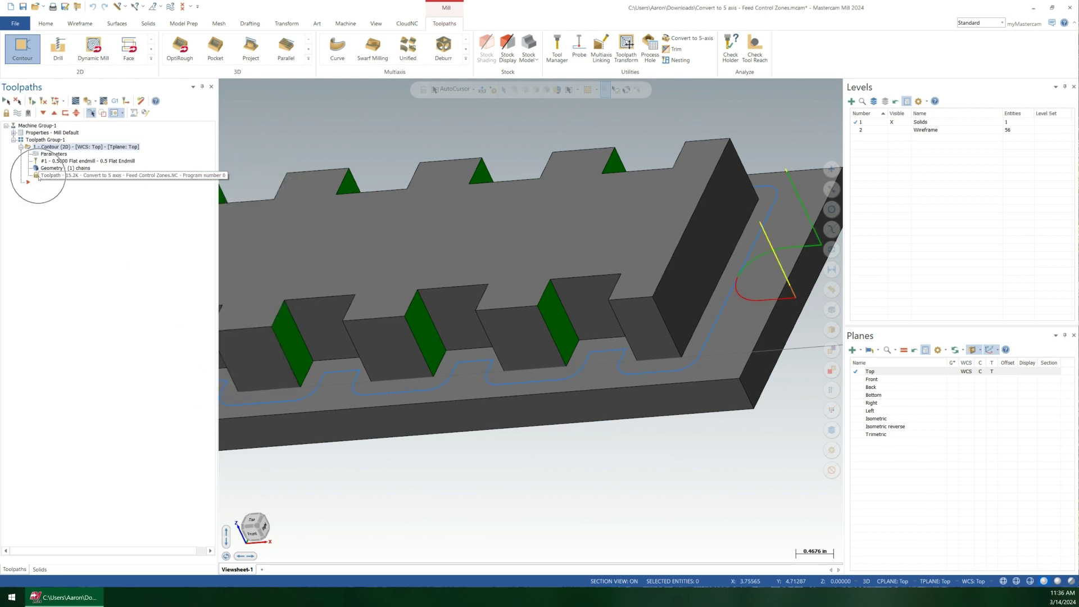
pyautogui.click(38, 177)
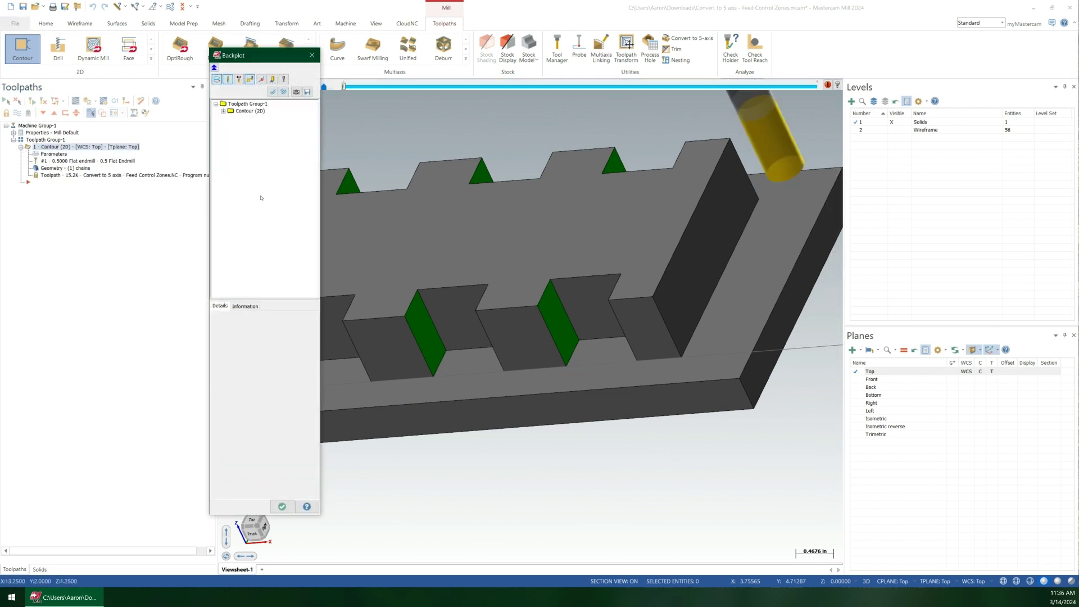
pyautogui.press('s')
pyautogui.press('s')
pyautogui.press('s')
pyautogui.press('s')
pyautogui.press('s')
pyautogui.press('s')
pyautogui.press('s')
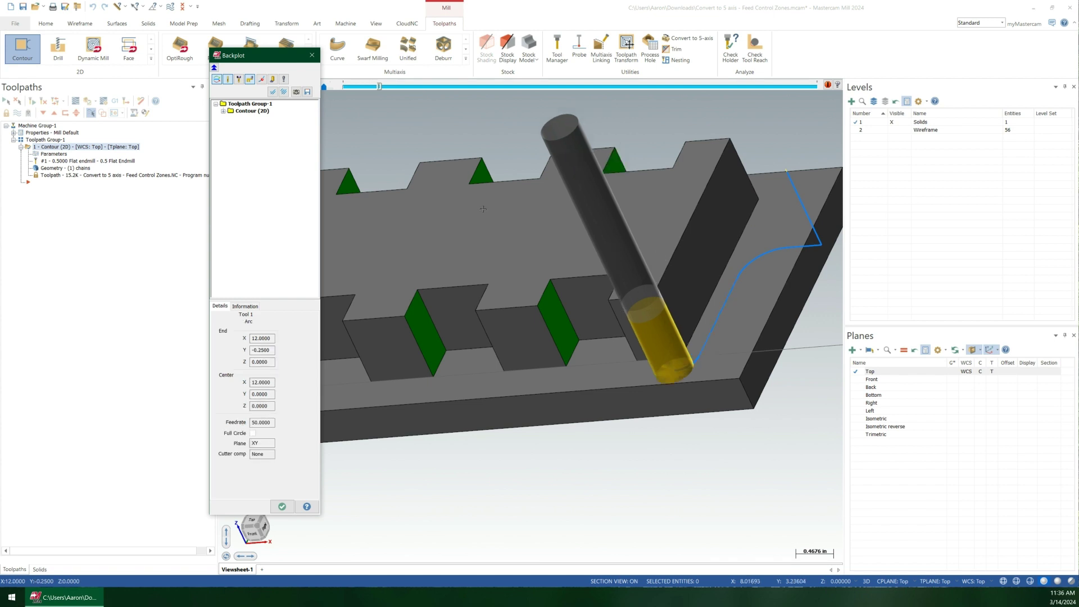
pyautogui.doubleClick(263, 422)
pyautogui.click(412, 402)
pyautogui.press('s')
pyautogui.press('s')
pyautogui.press('s')
pyautogui.press('s')
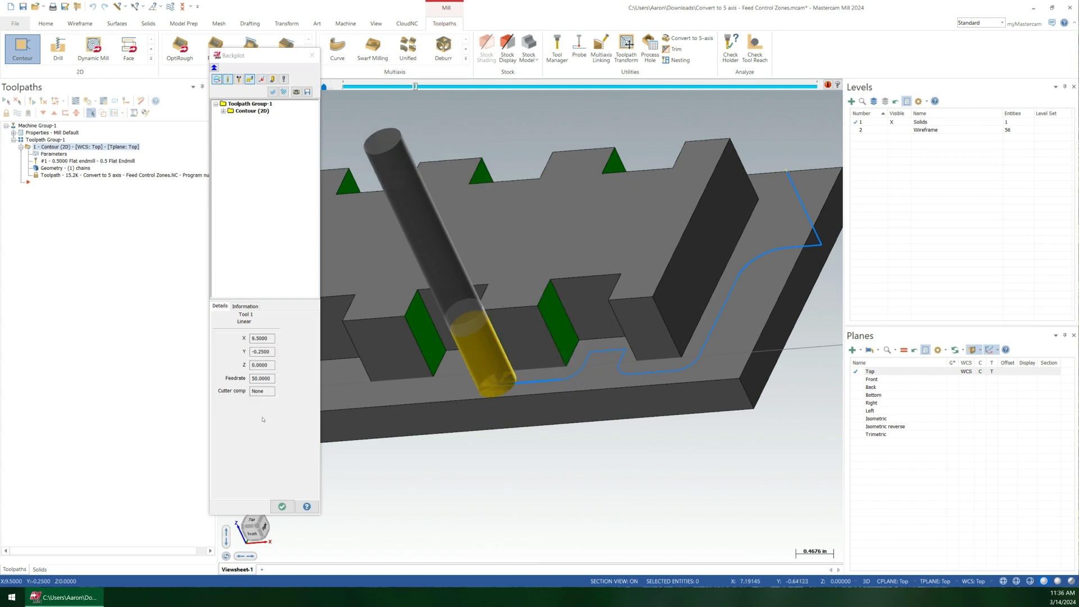
pyautogui.click(282, 506)
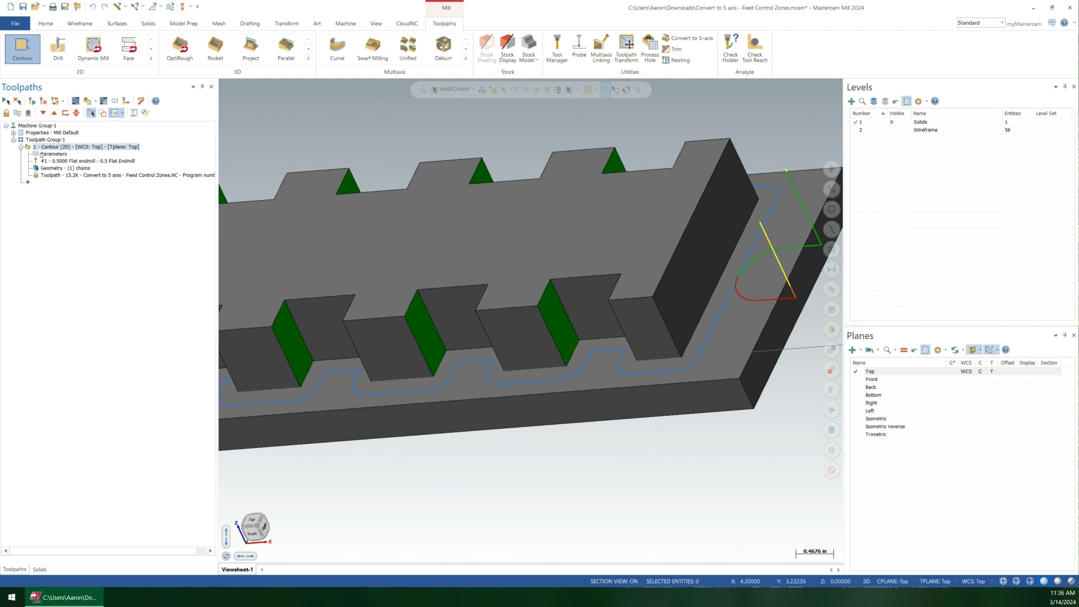
# Enable Contour depth cuts with a 0.2 maximum rough step and regenerate the toolpath
pyautogui.click(41, 155)
pyautogui.click(233, 200)
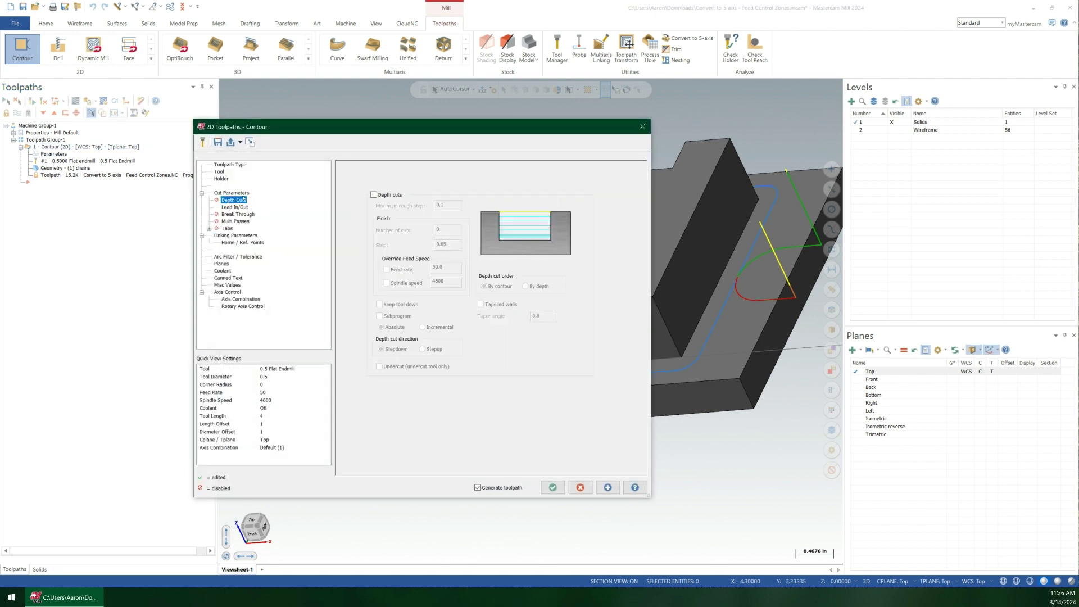
pyautogui.click(411, 195)
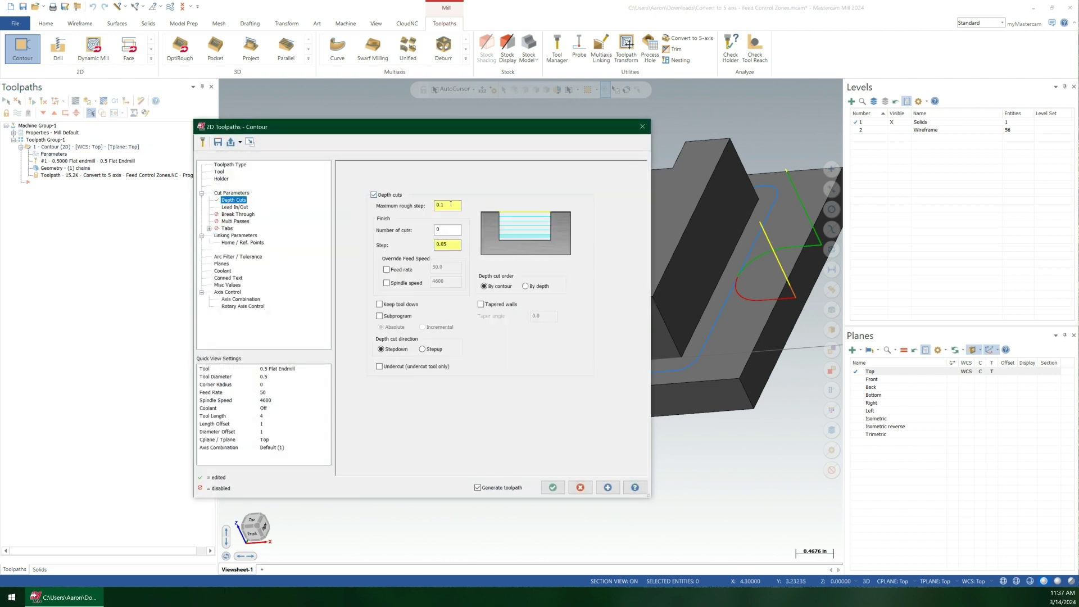
pyautogui.doubleClick(448, 205)
pyautogui.write('.2')
pyautogui.press('Return')
pyautogui.click(552, 487)
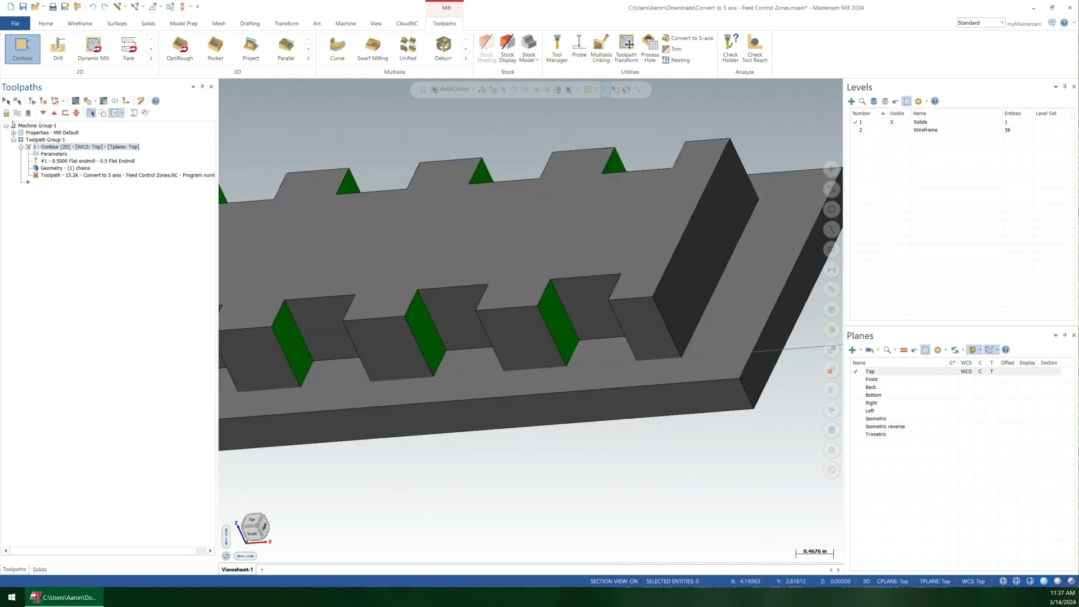
pyautogui.click(32, 103)
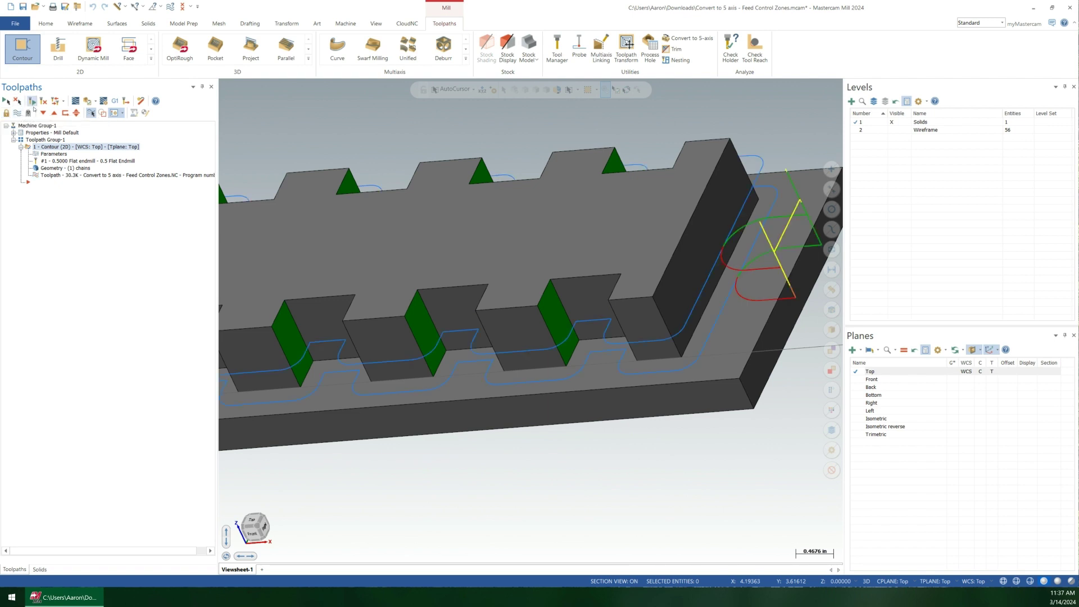
# Simulate the regenerated contour, jumping the tool to several path points, then close it
pyautogui.click(55, 100)
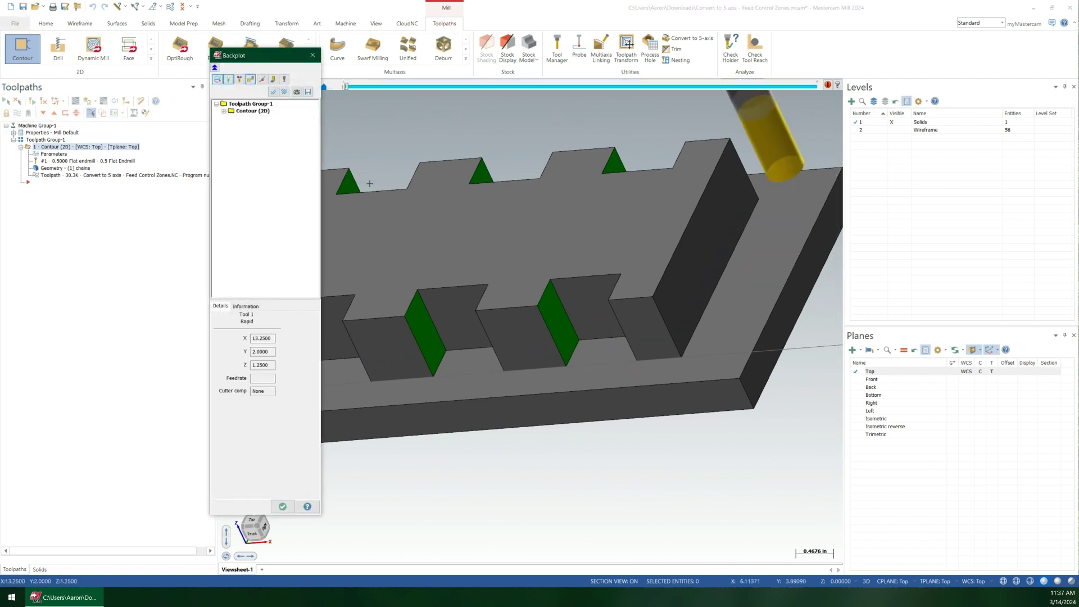
pyautogui.moveTo(345, 86); pyautogui.dragTo(472, 87)
pyautogui.click(804, 86)
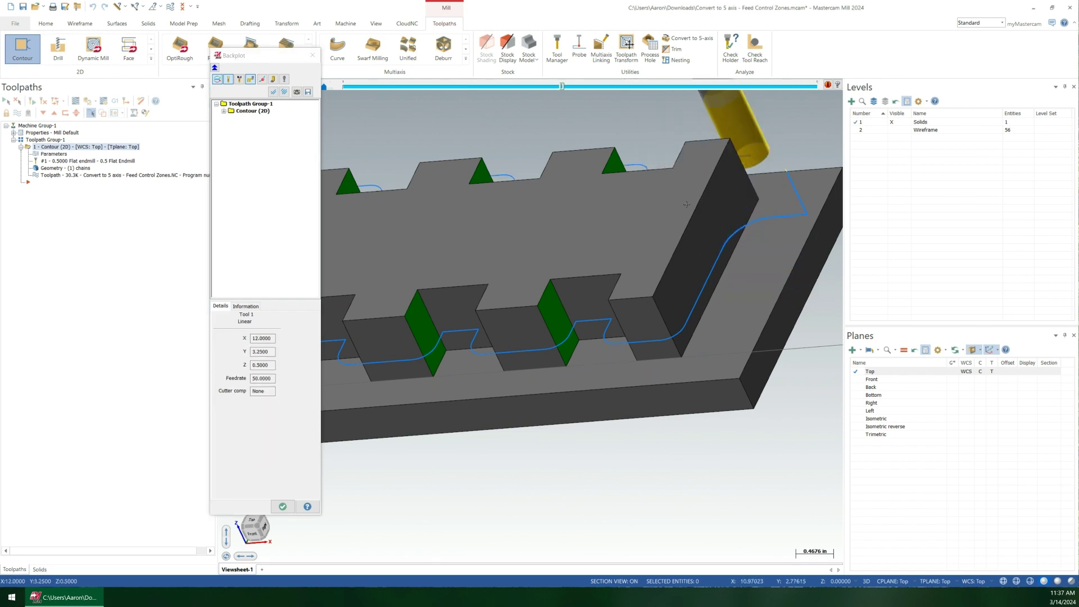
pyautogui.click(660, 339)
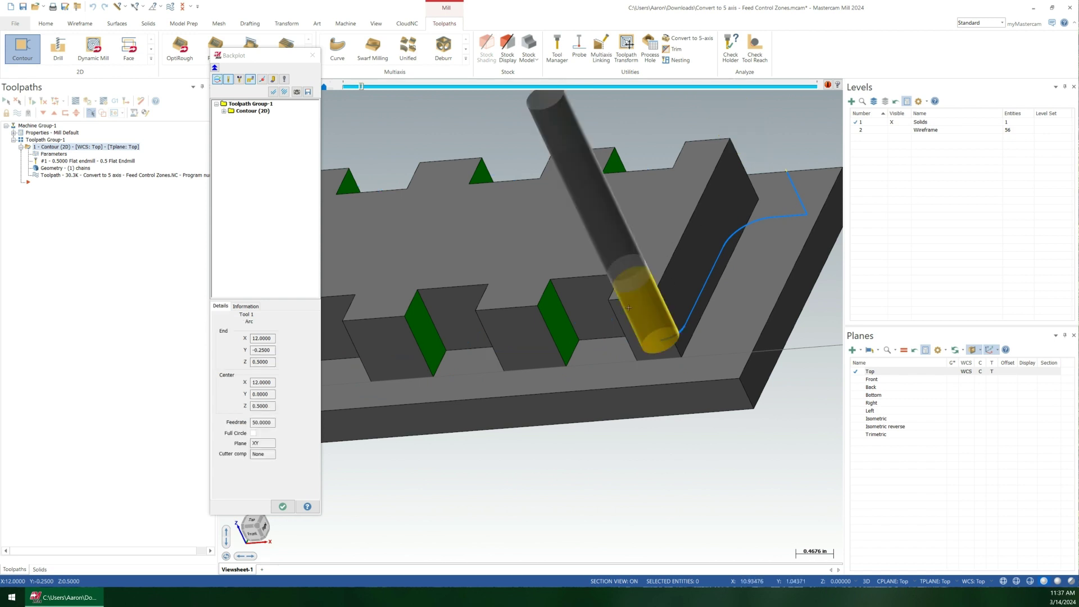
pyautogui.click(762, 86)
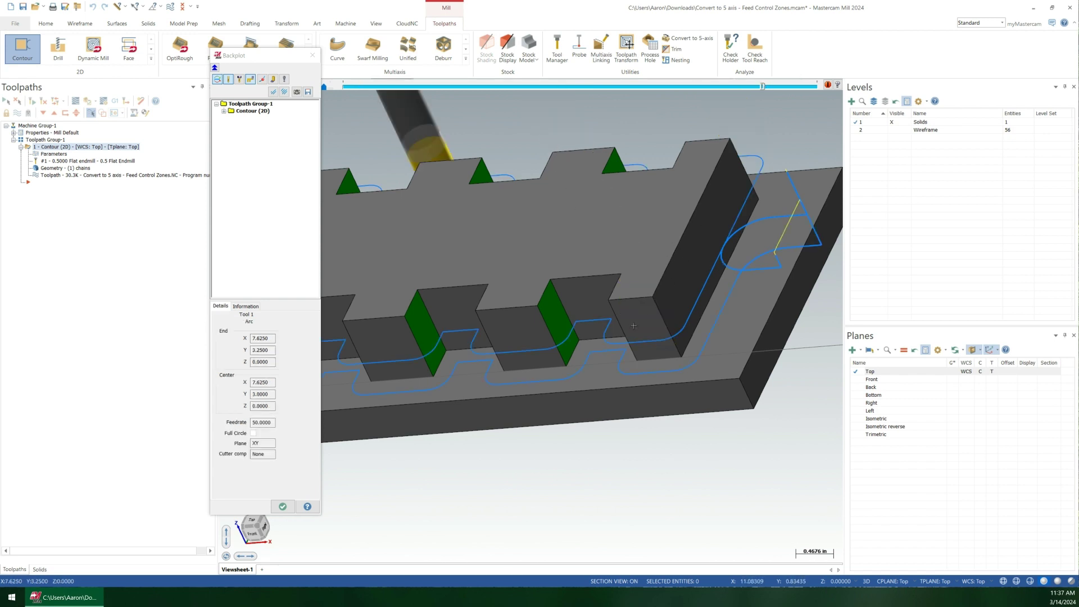
pyautogui.click(624, 352)
pyautogui.click(588, 358)
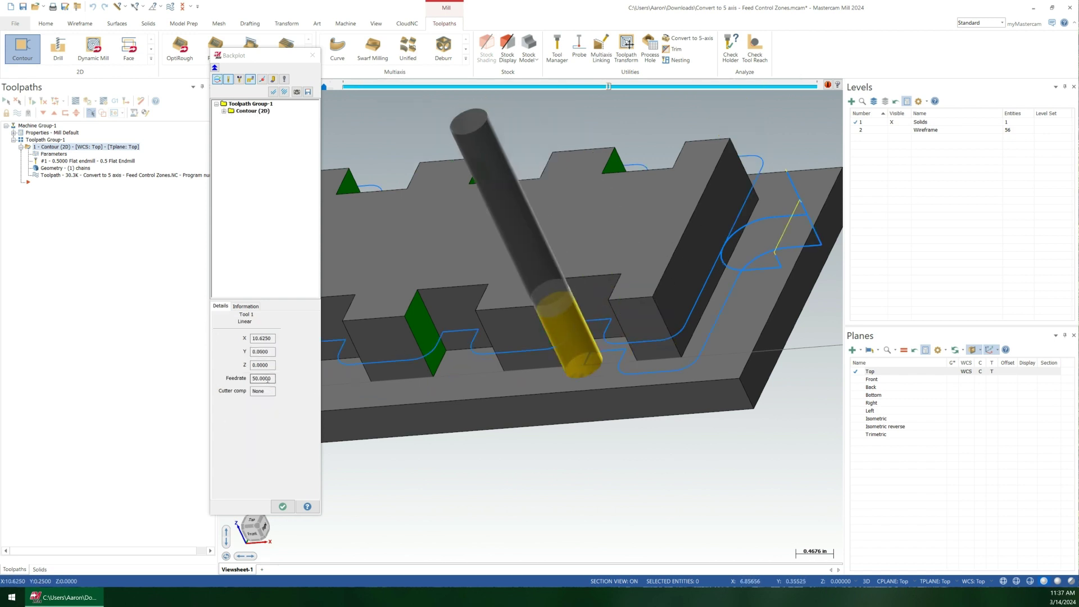
pyautogui.click(267, 379)
pyautogui.click(312, 55)
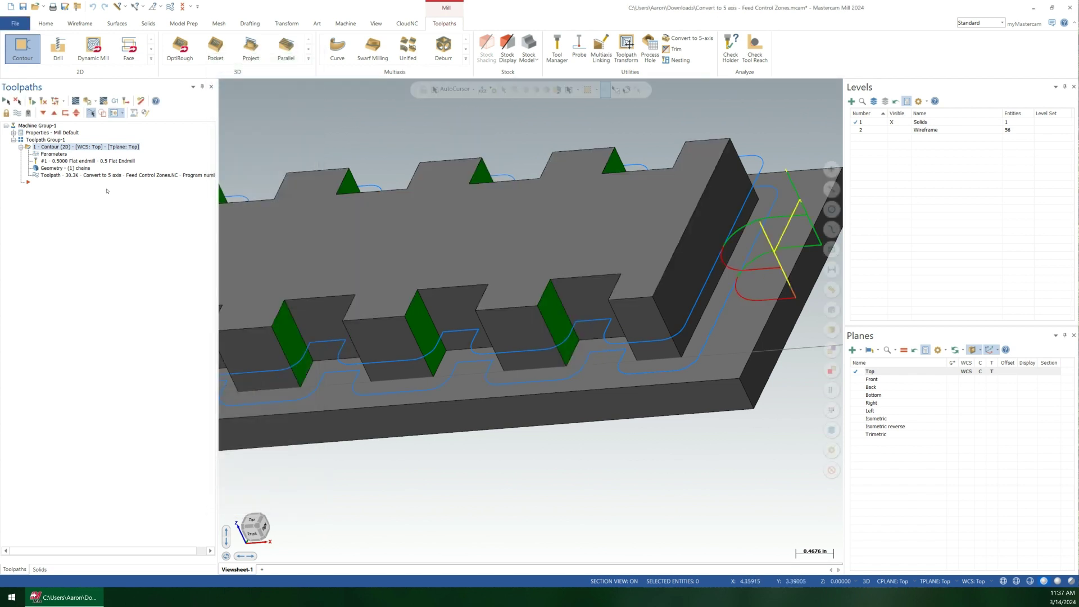
pyautogui.click(79, 168)
pyautogui.click(251, 195)
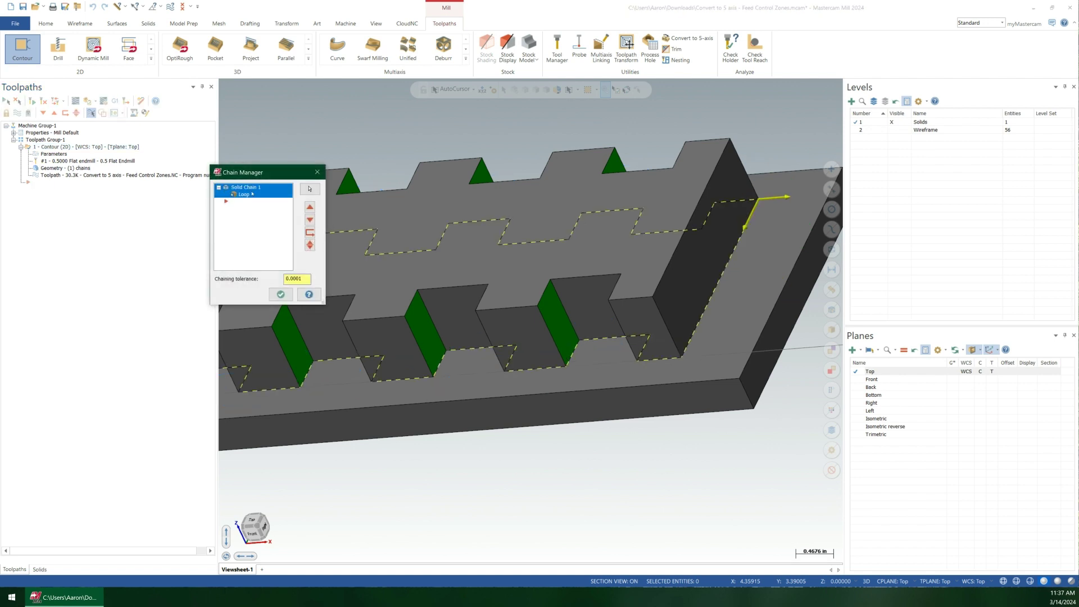
pyautogui.rightClick(241, 196)
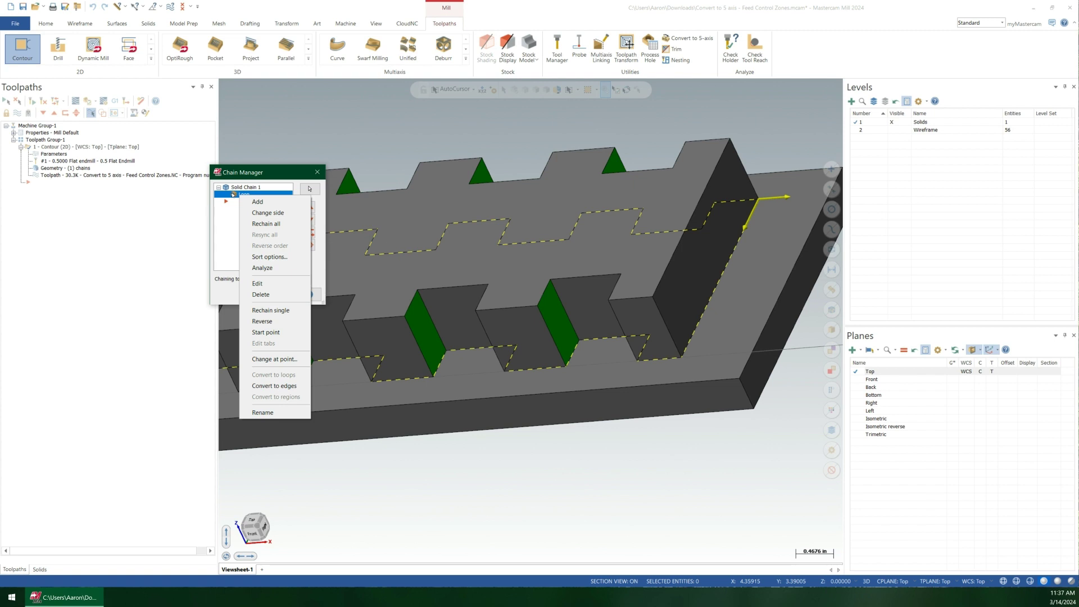
pyautogui.click(275, 360)
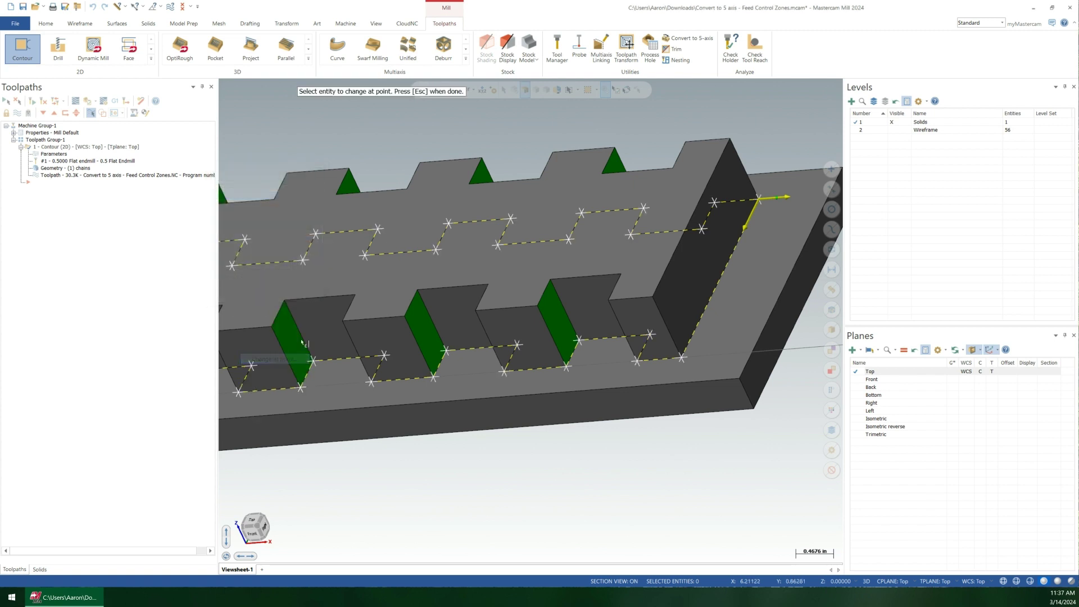
pyautogui.click(639, 363)
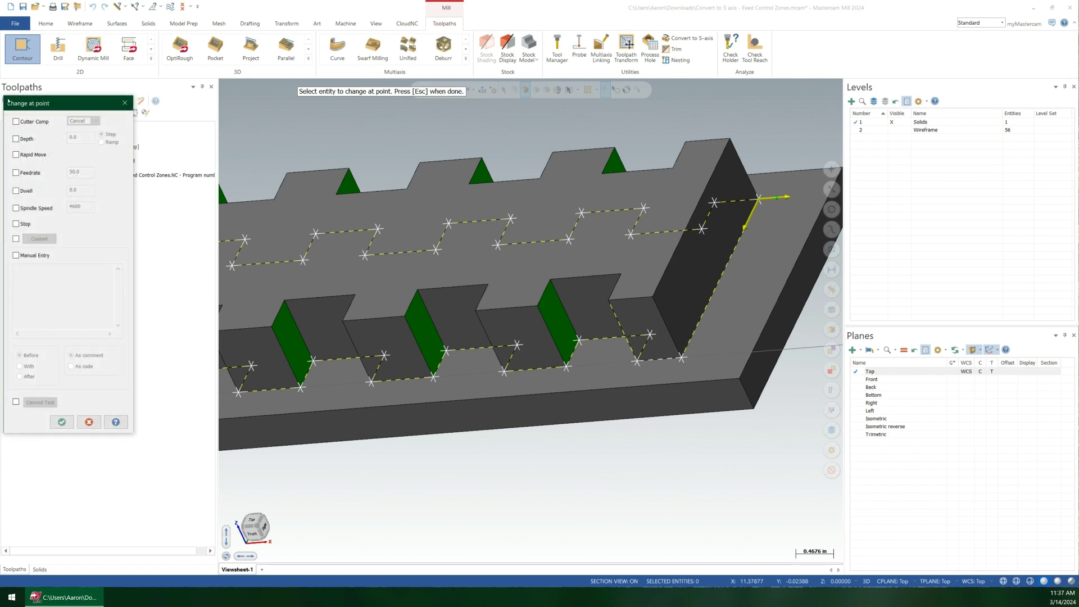
pyautogui.click(89, 421)
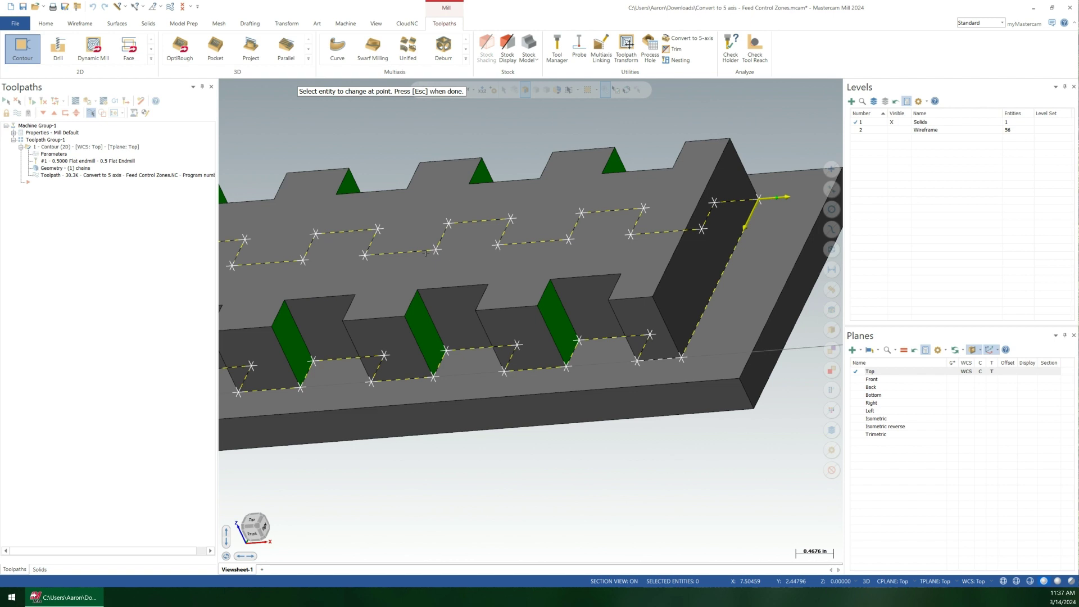
pyautogui.press('Escape')
pyautogui.click(280, 294)
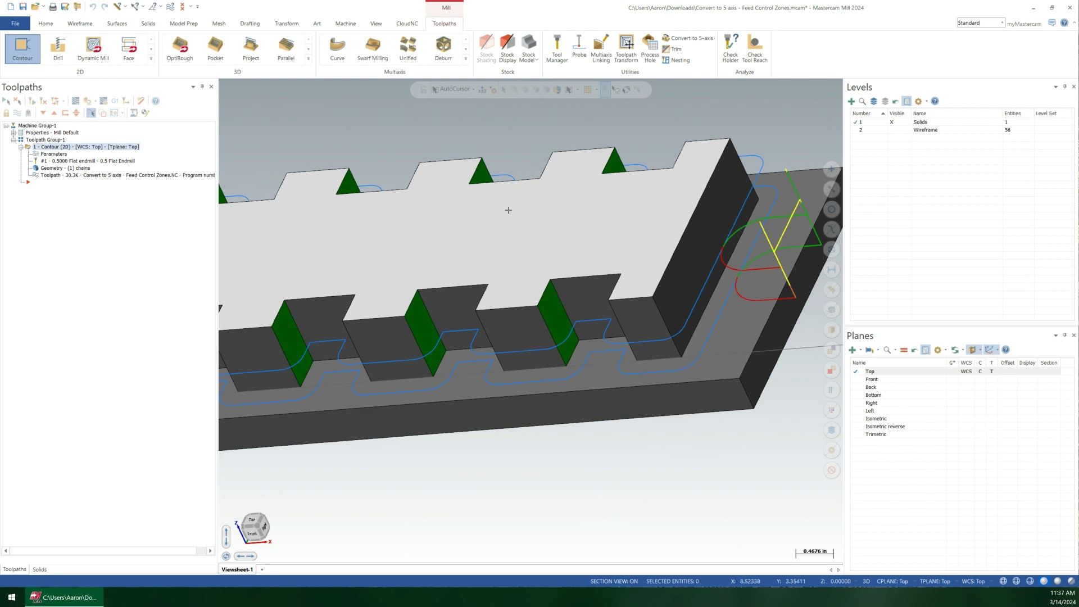
pyautogui.scroll(-5, 530, 180)
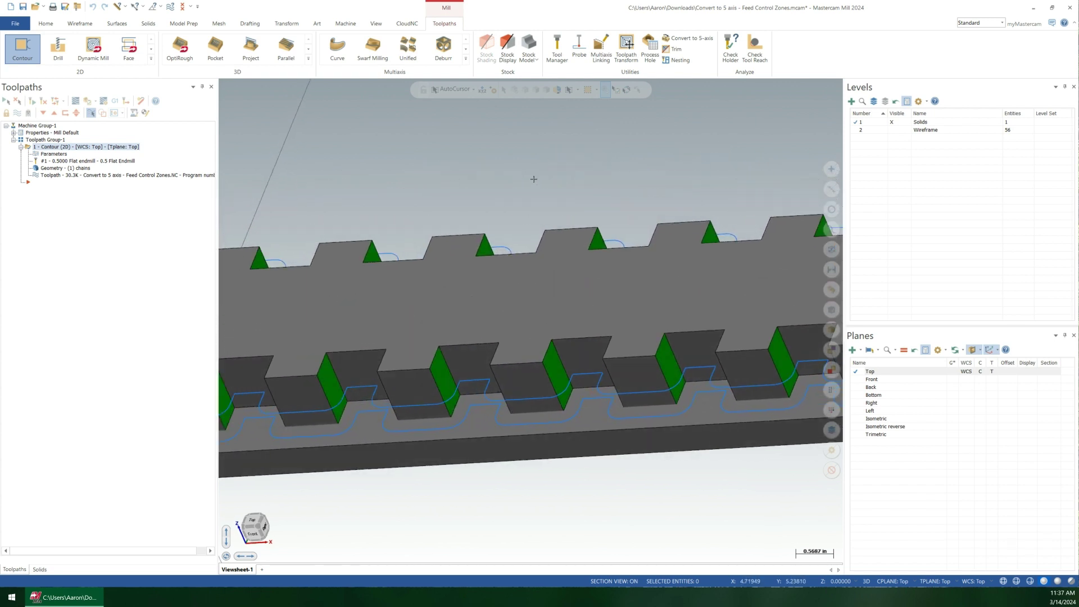
pyautogui.scroll(-1, 618, 109)
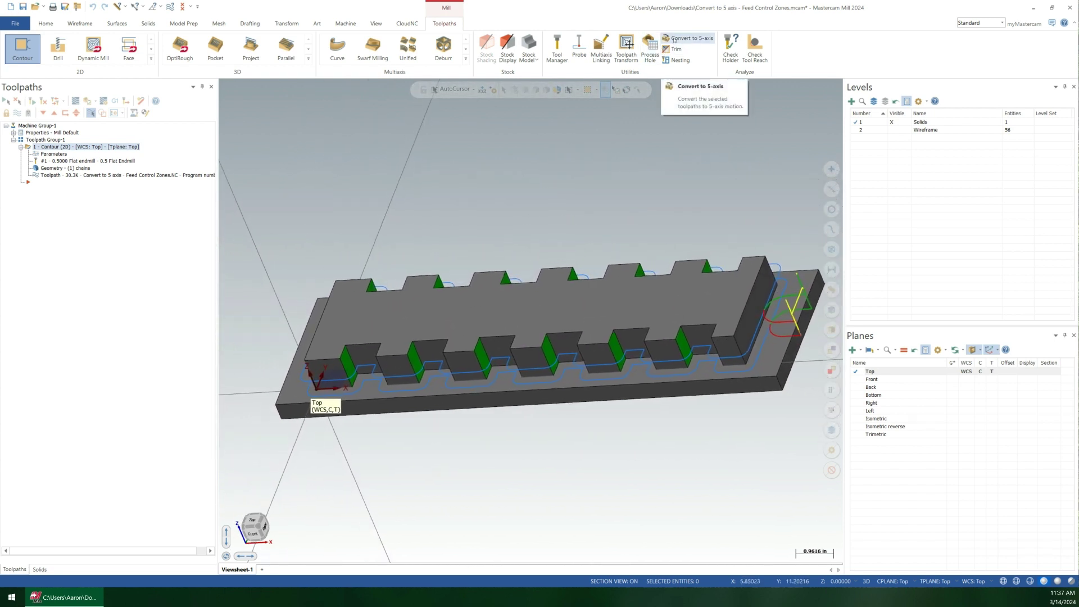
# Add a Convert to 5-axis operation using the 0.5 Flat Endmill
pyautogui.click(674, 39)
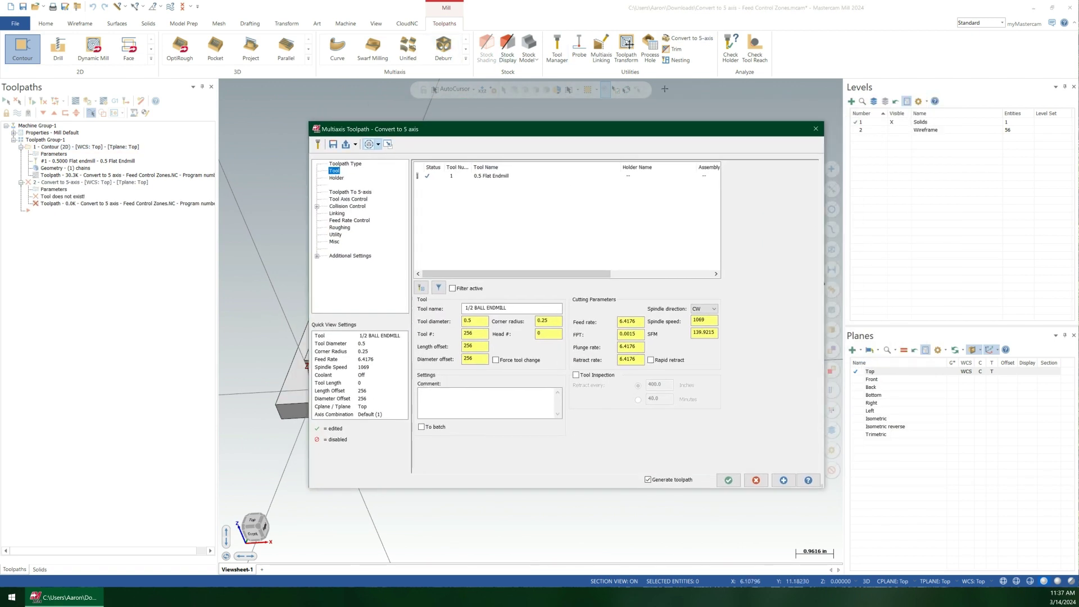
pyautogui.click(483, 177)
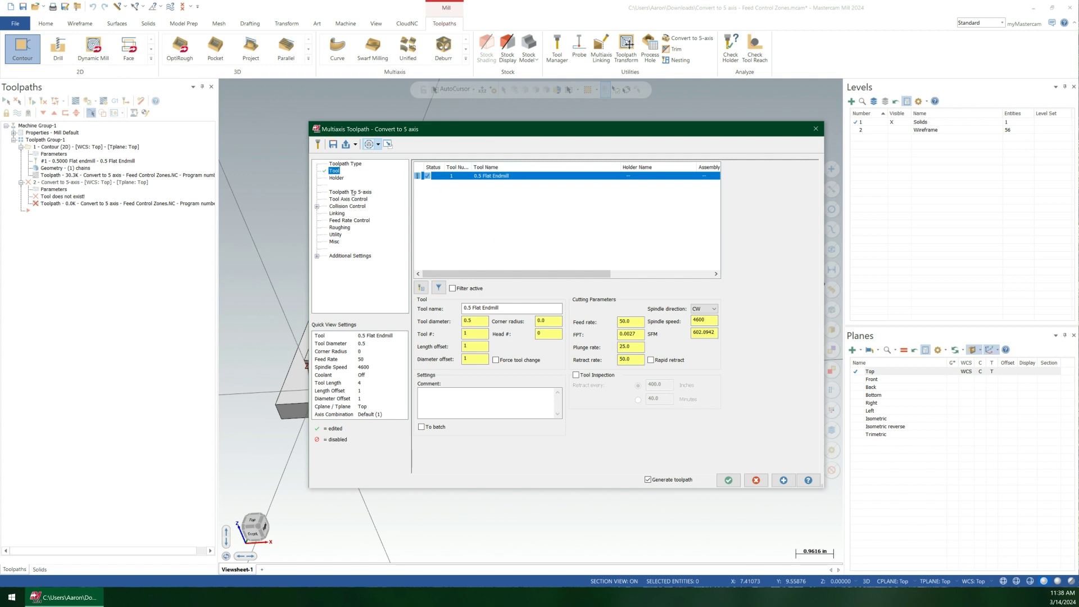
pyautogui.click(354, 192)
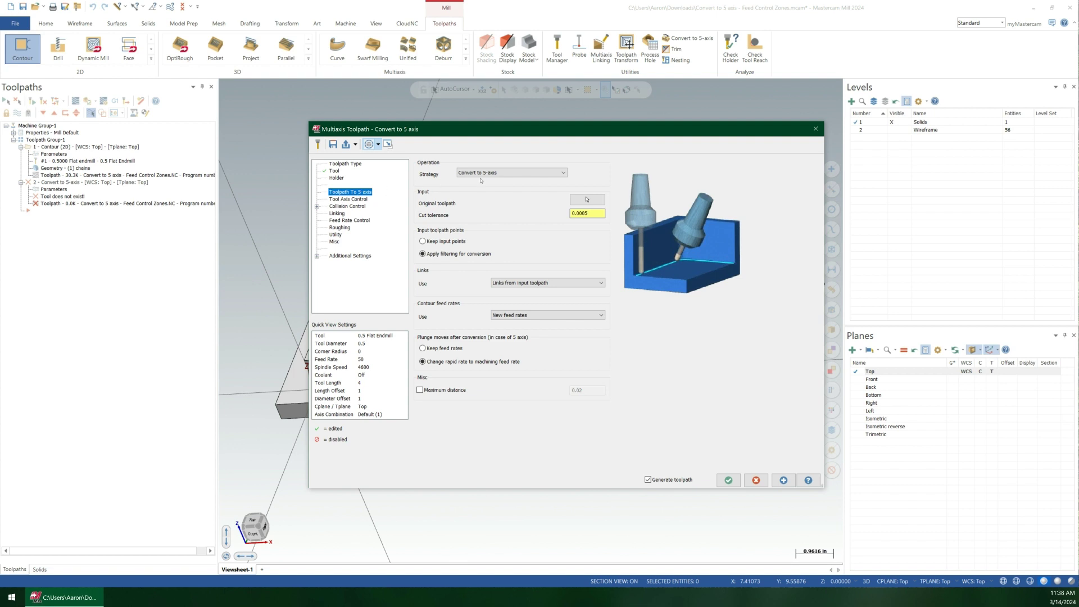
# Keep Convert to 5-axis as the strategy and start choosing the original toolpath
pyautogui.click(533, 172)
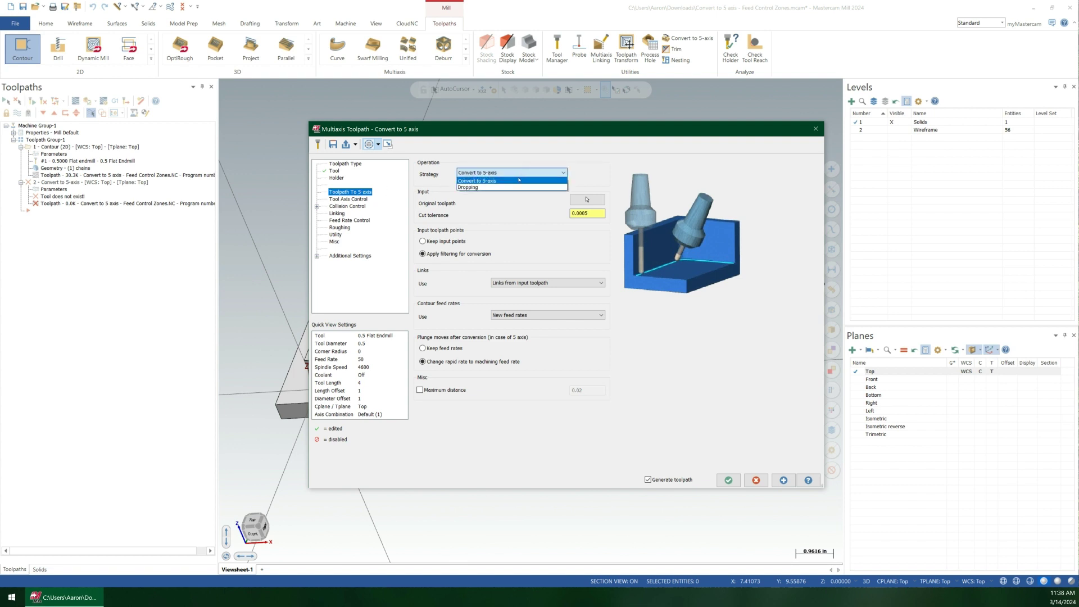
pyautogui.click(518, 181)
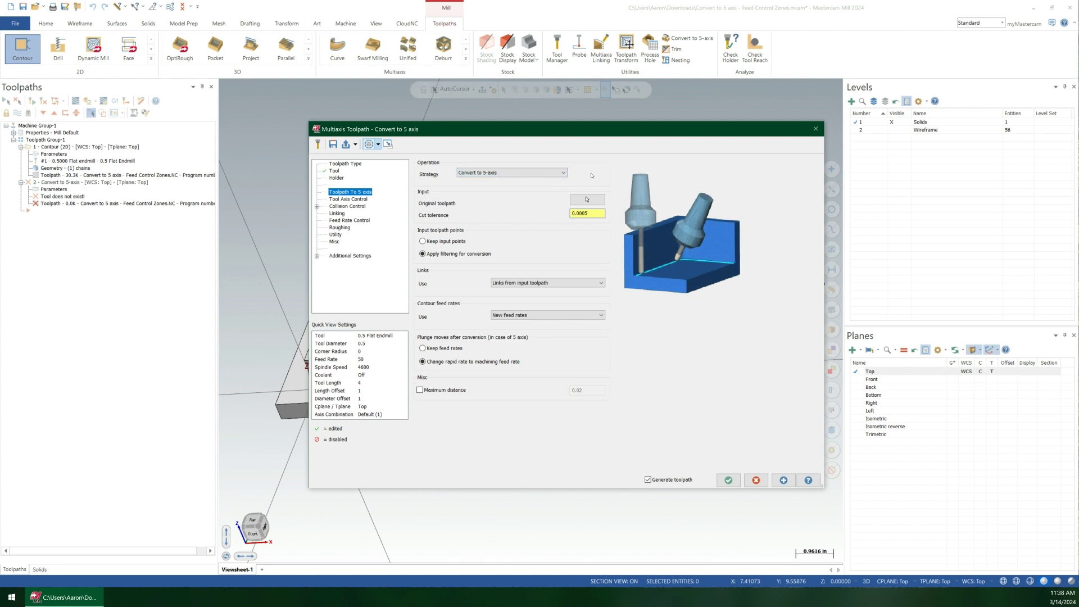
pyautogui.click(561, 174)
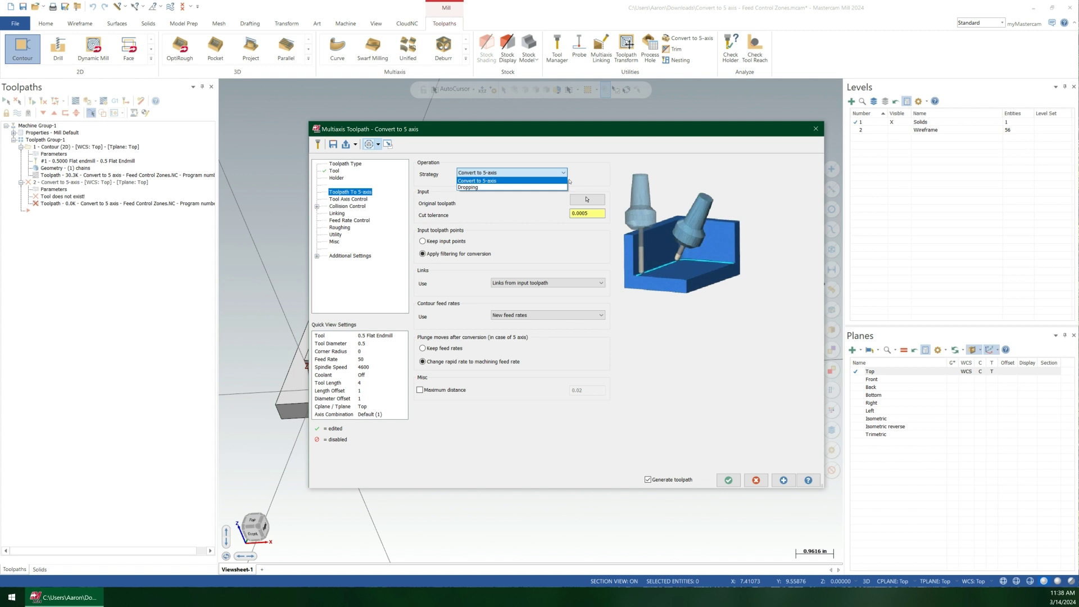
pyautogui.click(576, 180)
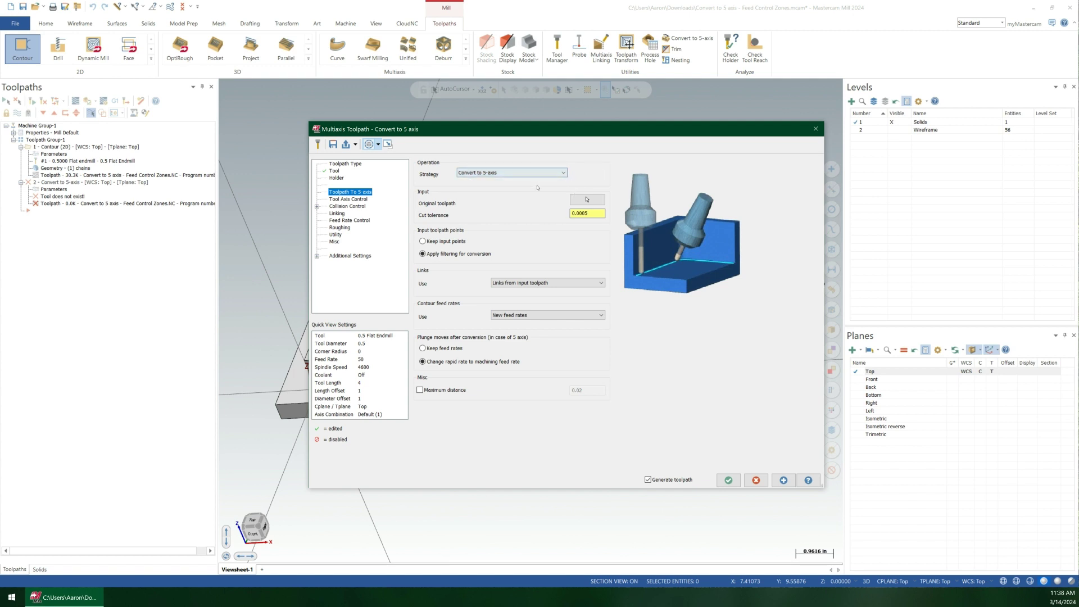
pyautogui.click(587, 200)
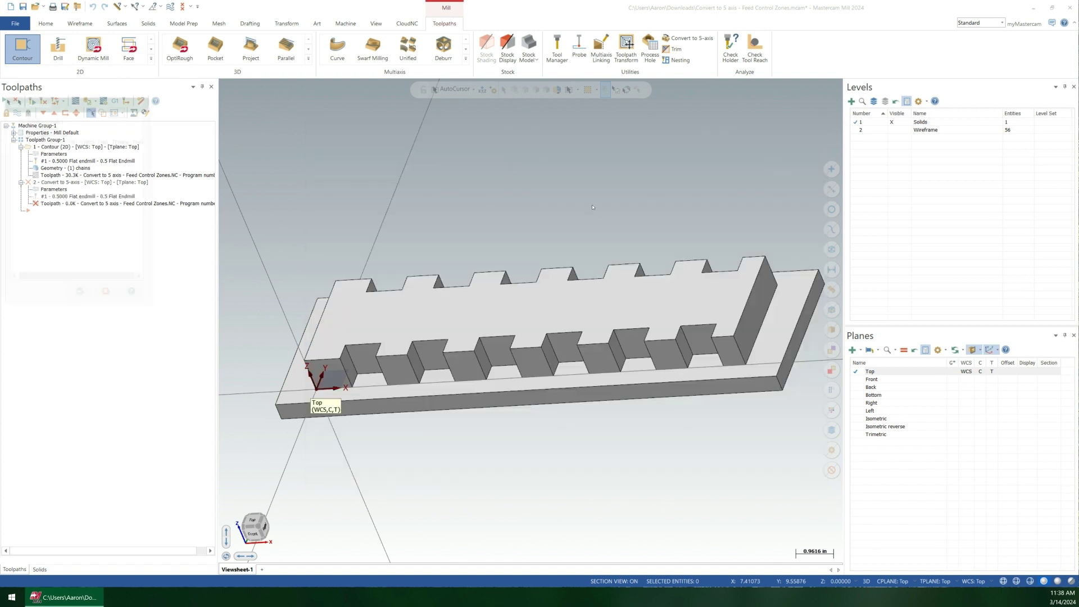
# Select the Contour (2D) operation as the source toolpath and confirm
pyautogui.click(96, 142)
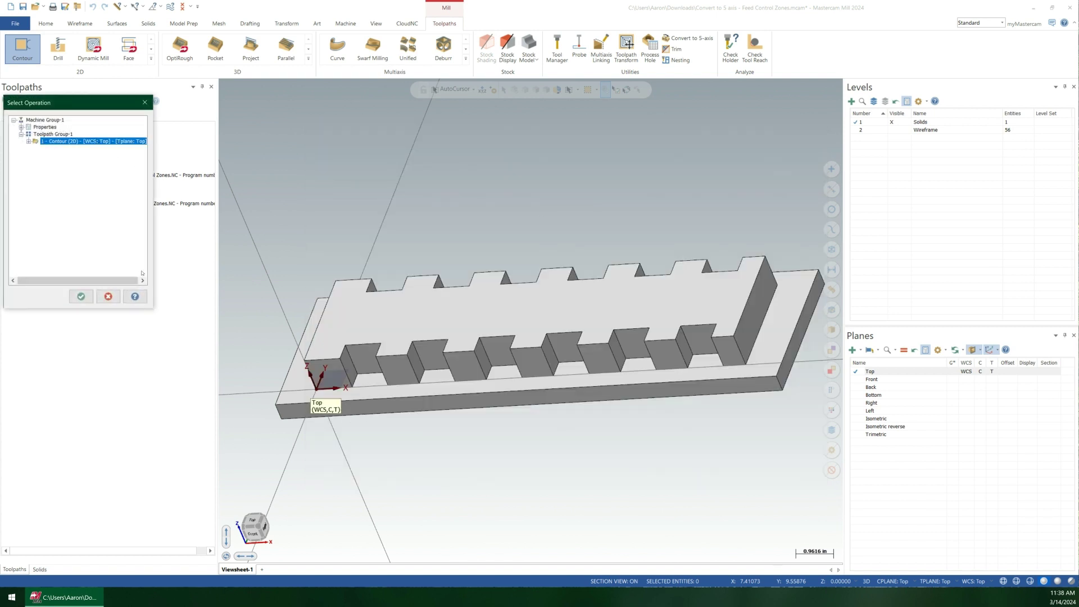
pyautogui.click(81, 296)
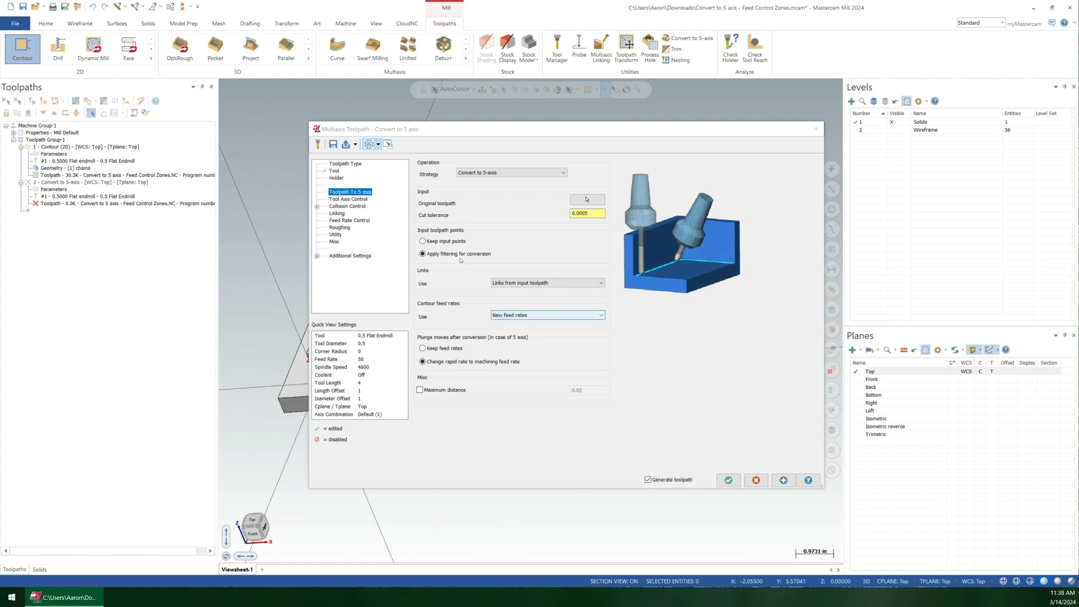
# Review the 50.0 feed rate on the conversion's Tool page
pyautogui.click(335, 171)
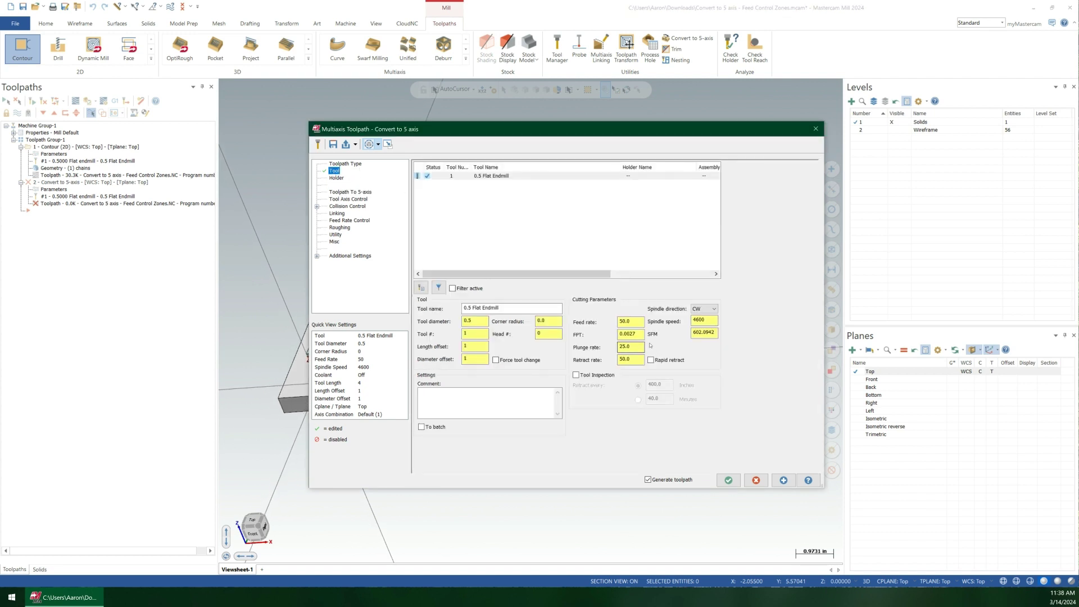
pyautogui.doubleClick(621, 325)
pyautogui.moveTo(580, 336); pyautogui.dragTo(614, 324)
# Set the Tool Axis Control output format to 3 Axis
pyautogui.click(368, 221)
pyautogui.click(348, 199)
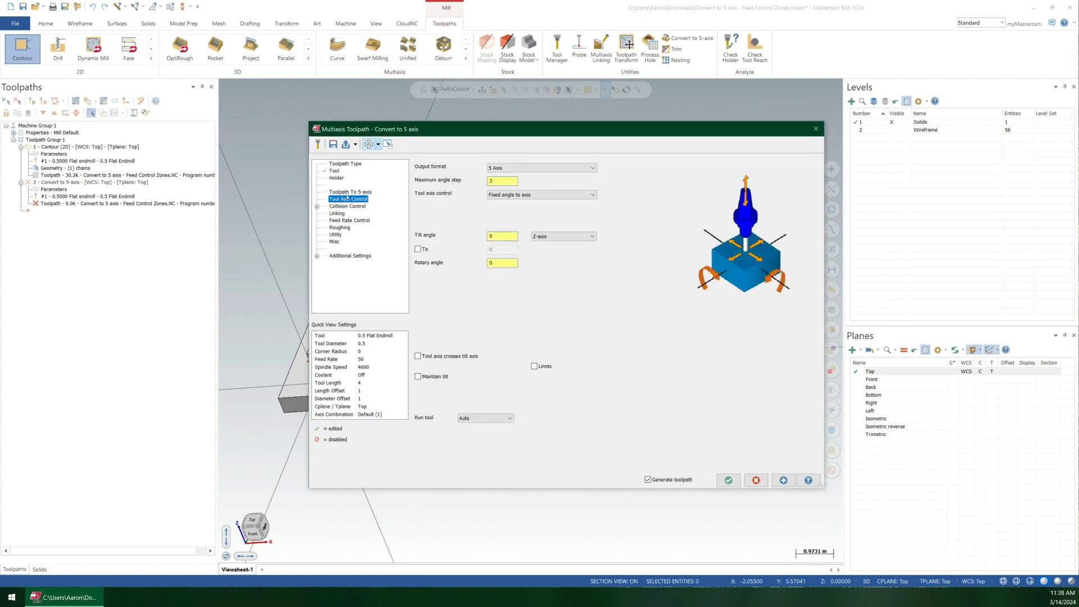
pyautogui.click(522, 169)
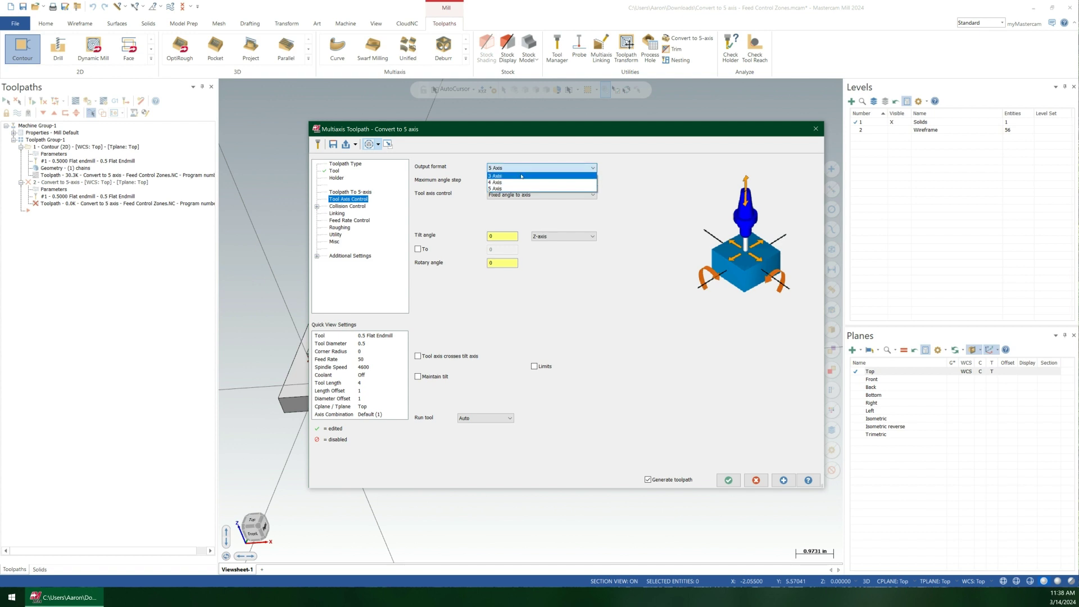
pyautogui.click(522, 176)
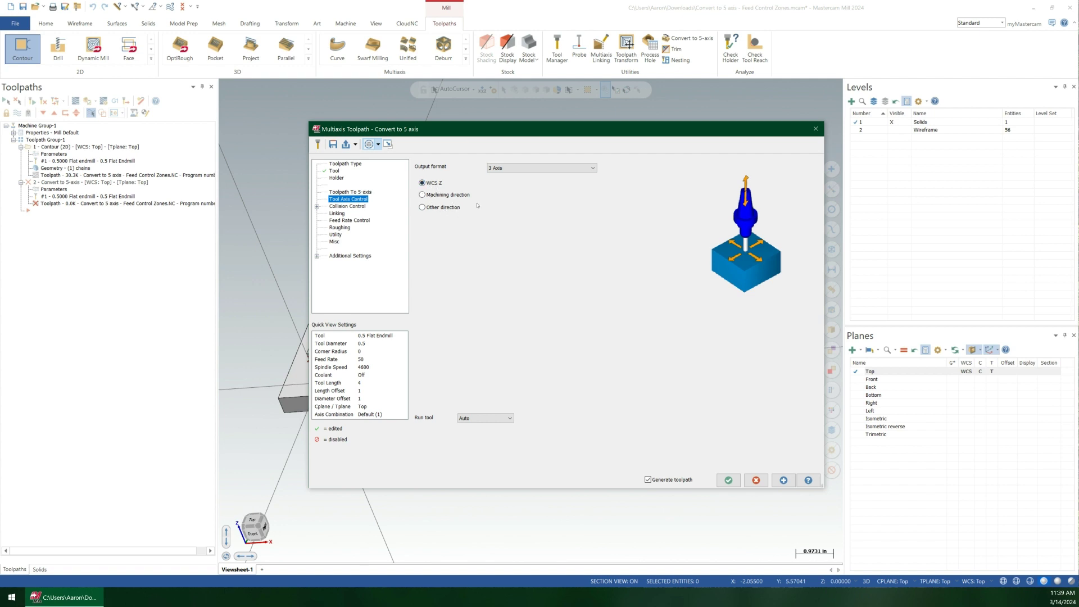
pyautogui.click(348, 206)
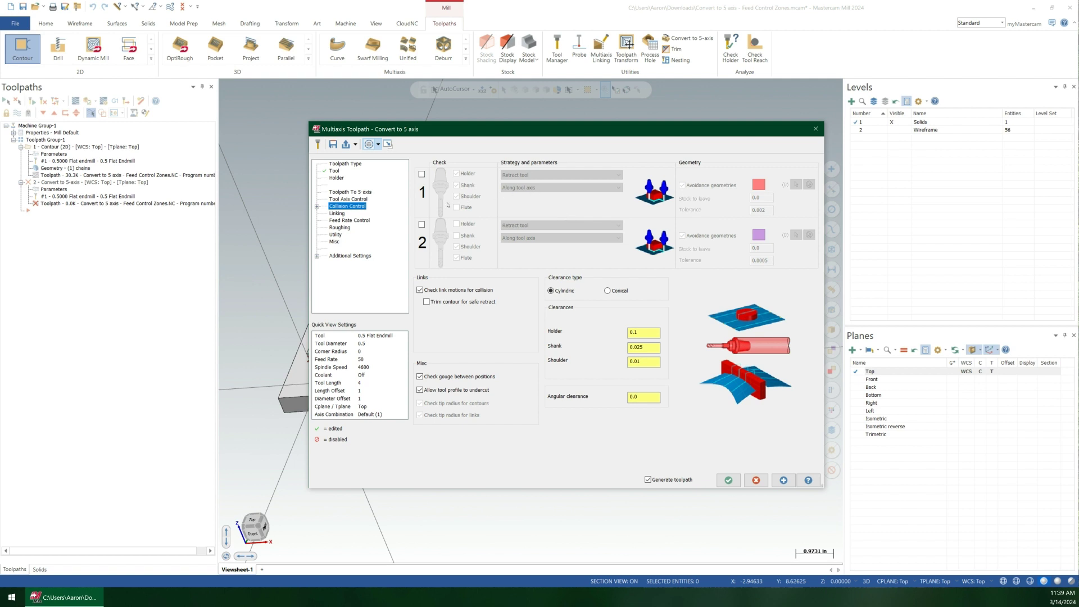
# Turn on Feed control zone under Feed Rate Control and begin selecting its solids
pyautogui.click(363, 221)
pyautogui.moveTo(429, 136); pyautogui.dragTo(468, 123)
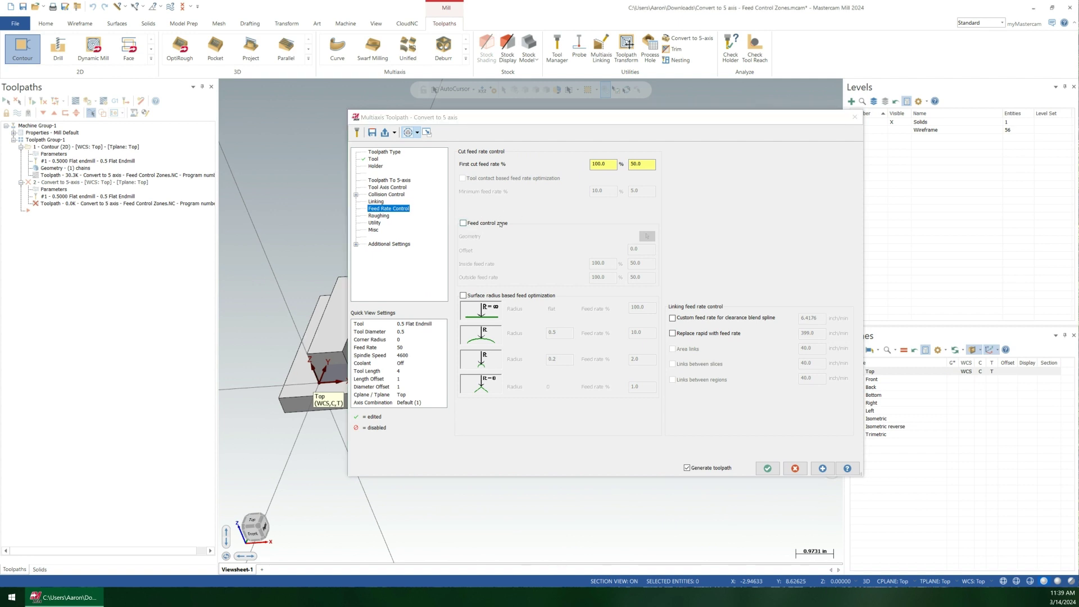
pyautogui.click(499, 225)
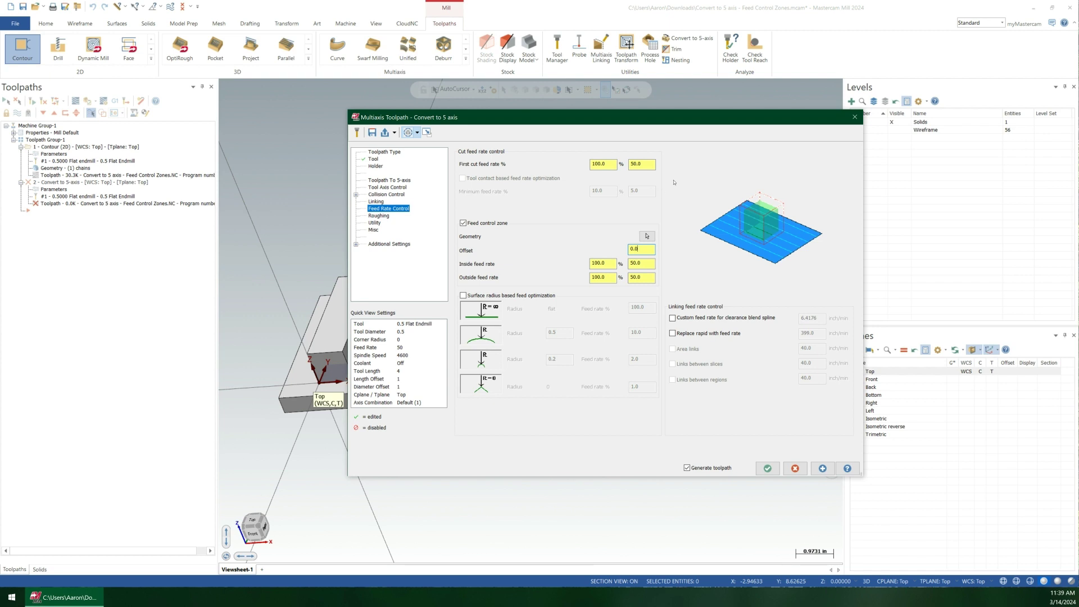
pyautogui.click(647, 236)
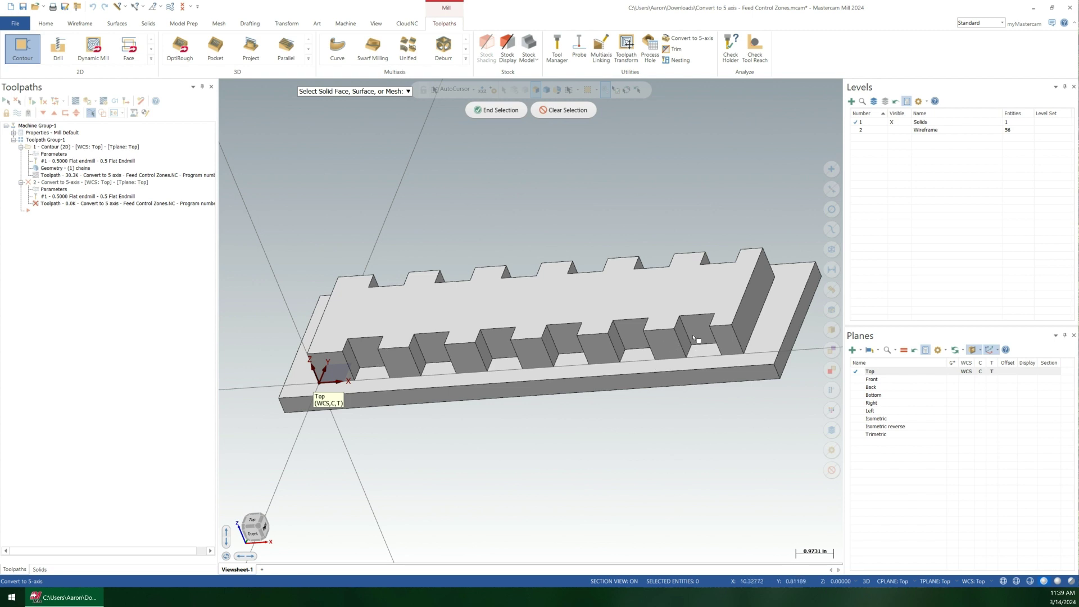
# Select all green slot-wall faces by colour as the feed zone geometry
pyautogui.click(831, 409)
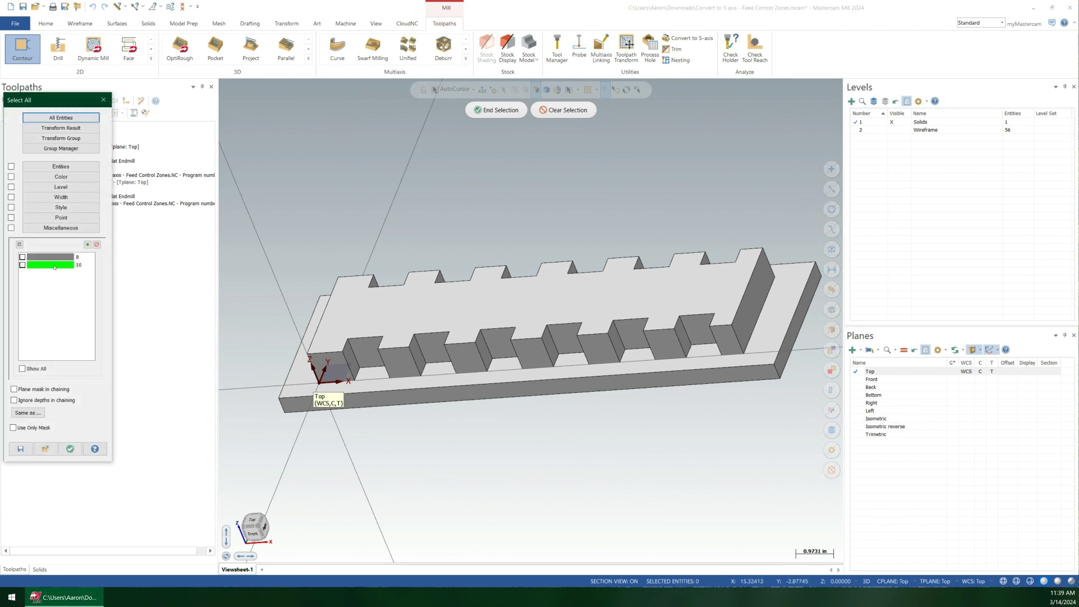
pyautogui.doubleClick(54, 267)
pyautogui.moveTo(744, 200); pyautogui.dragTo(707, 198, button='middle')
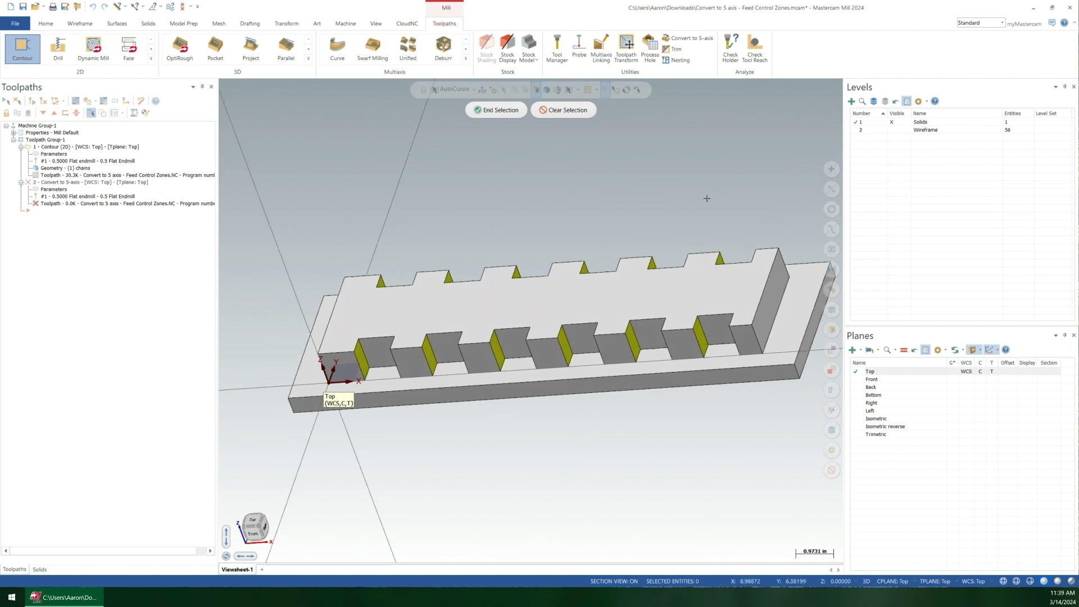
pyautogui.press('Return')
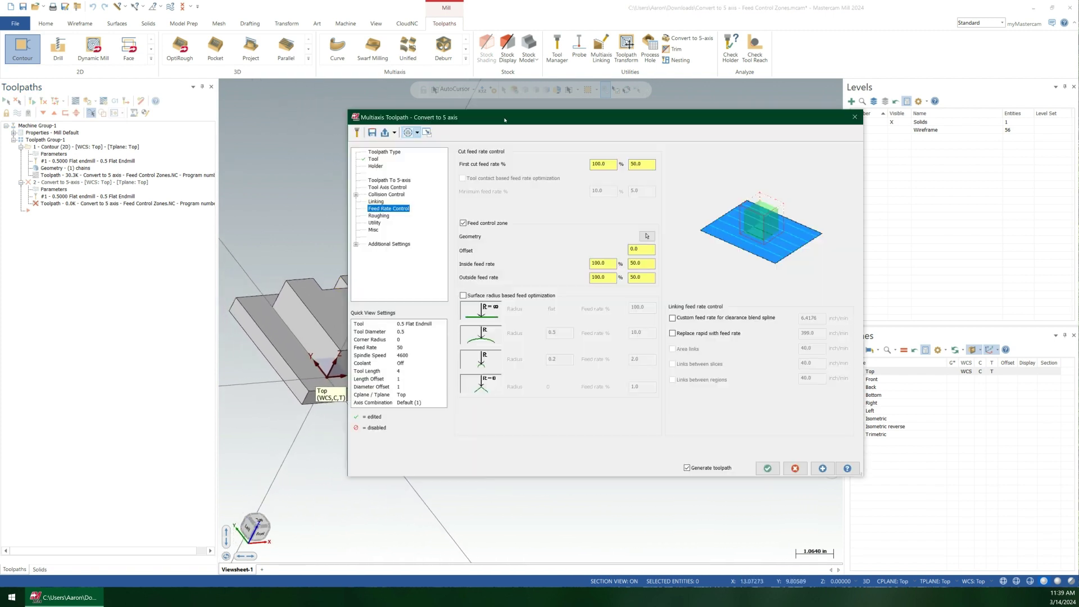
# Set the zone offset to 0.05 and the inside feed rate to 25%
pyautogui.doubleClick(628, 252)
pyautogui.write('.05')
pyautogui.press('Return')
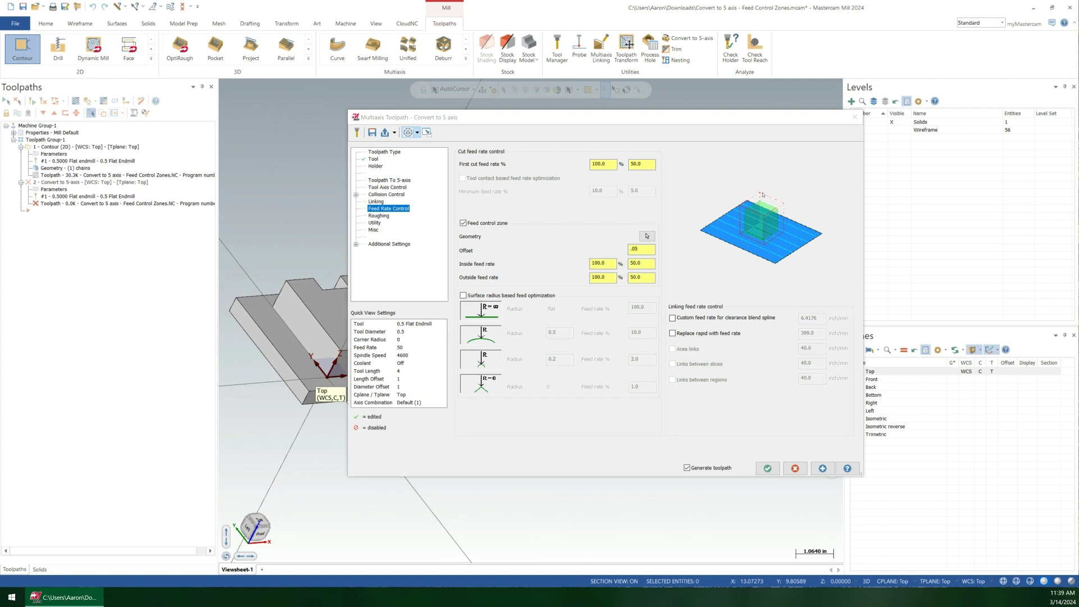
pyautogui.click(648, 263)
pyautogui.hotkey('shift', 'Tab')
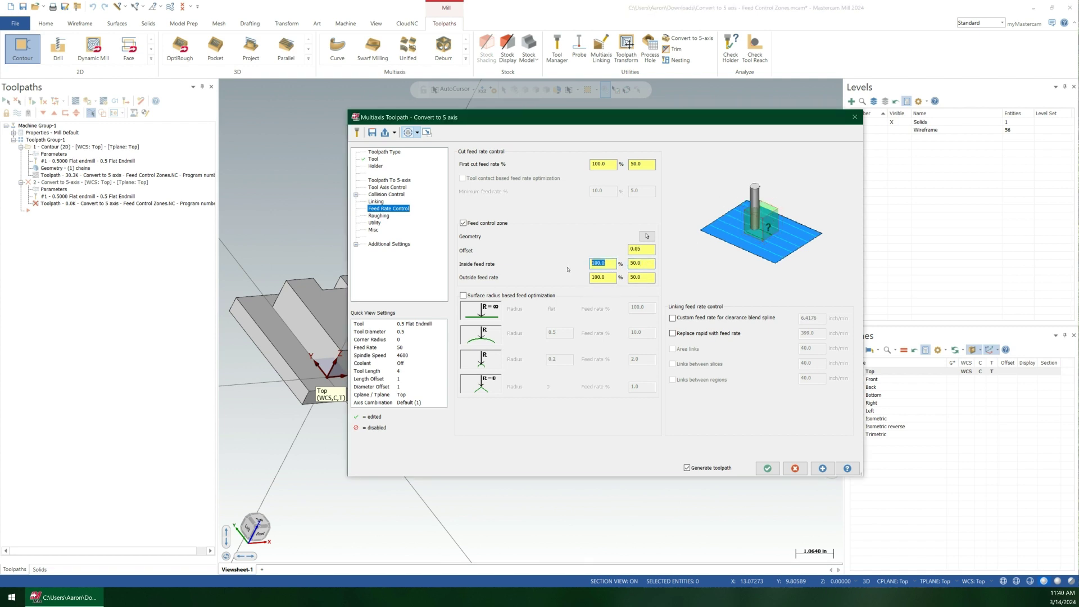
pyautogui.write('25')
pyautogui.press('Tab')
# Accept the conversion settings and start a backplot of the 5-axis toolpath
pyautogui.click(768, 469)
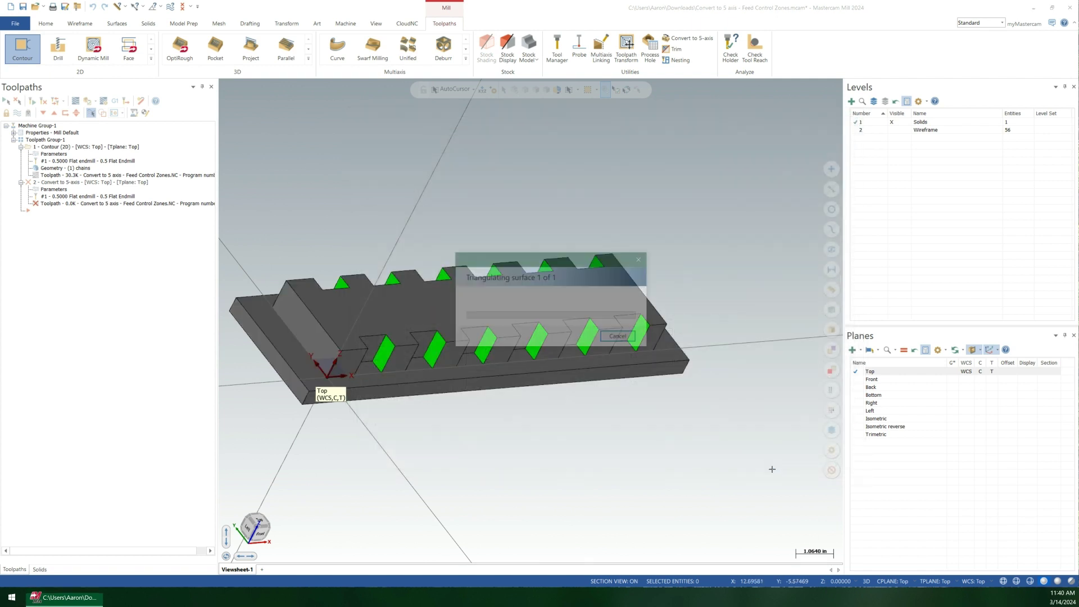
pyautogui.scroll(5, 441, 269)
pyautogui.moveTo(442, 268); pyautogui.dragTo(540, 227, button='middle')
pyautogui.click(67, 203)
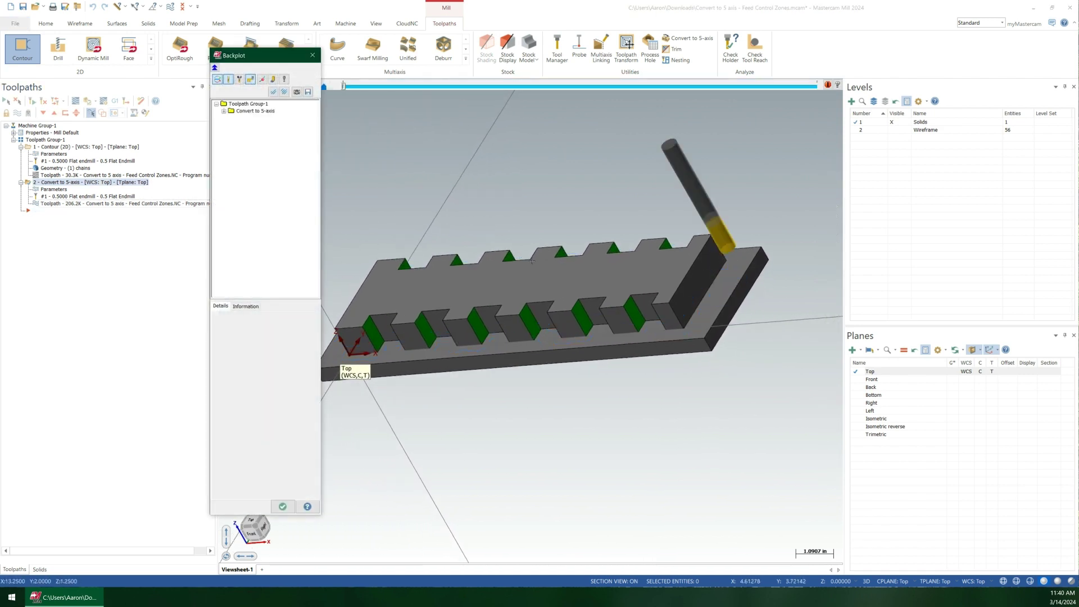
pyautogui.scroll(2, 664, 317)
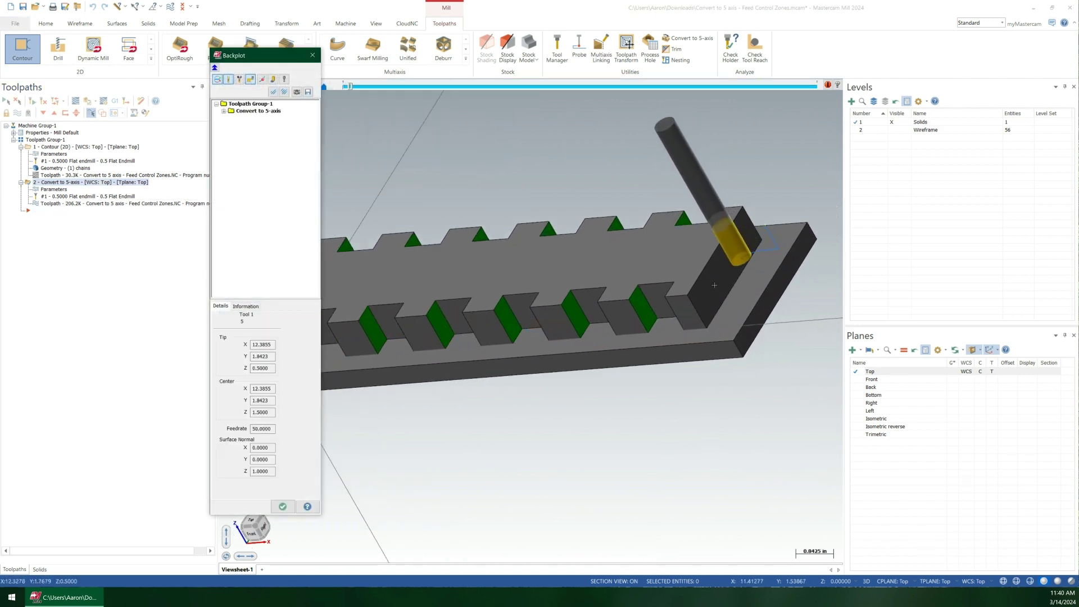
pyautogui.scroll(3, 696, 315)
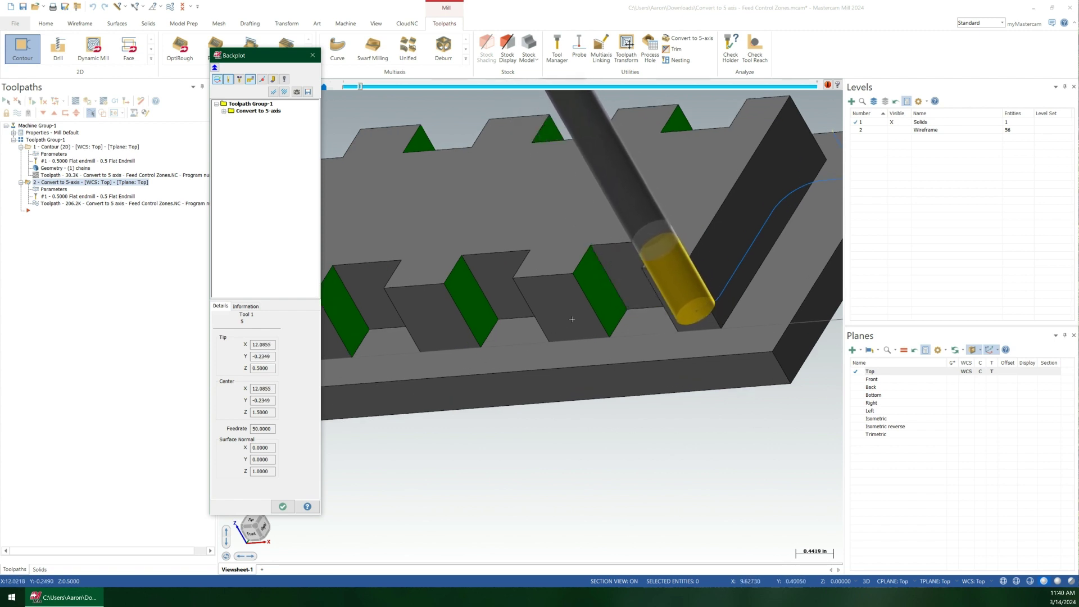
pyautogui.scroll(1, 700, 311)
pyautogui.scroll(2, 699, 311)
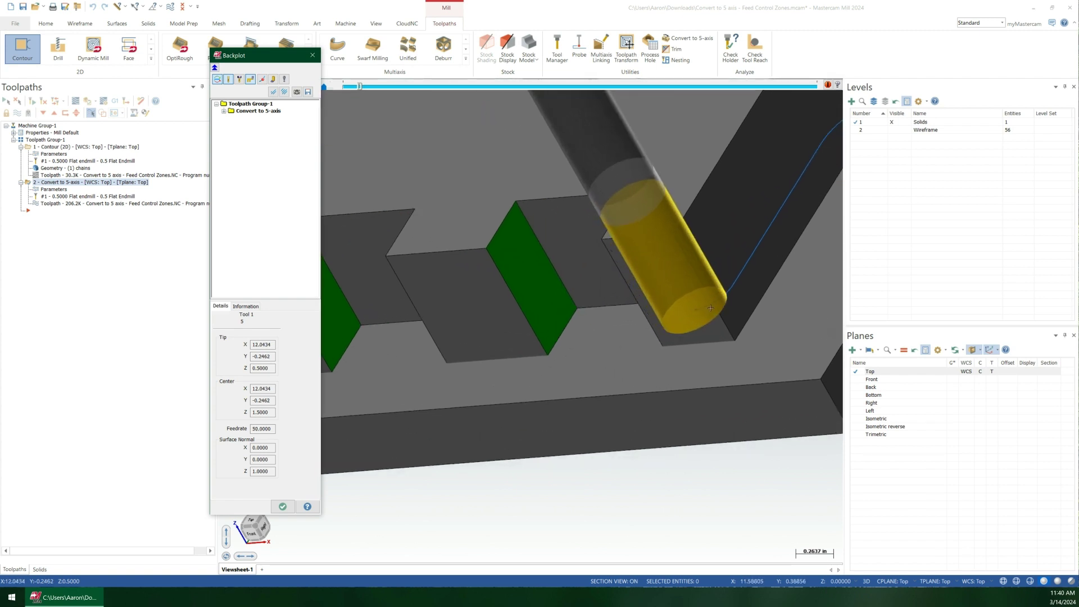
pyautogui.scroll(-1, 710, 303)
pyautogui.scroll(-1, 710, 303)
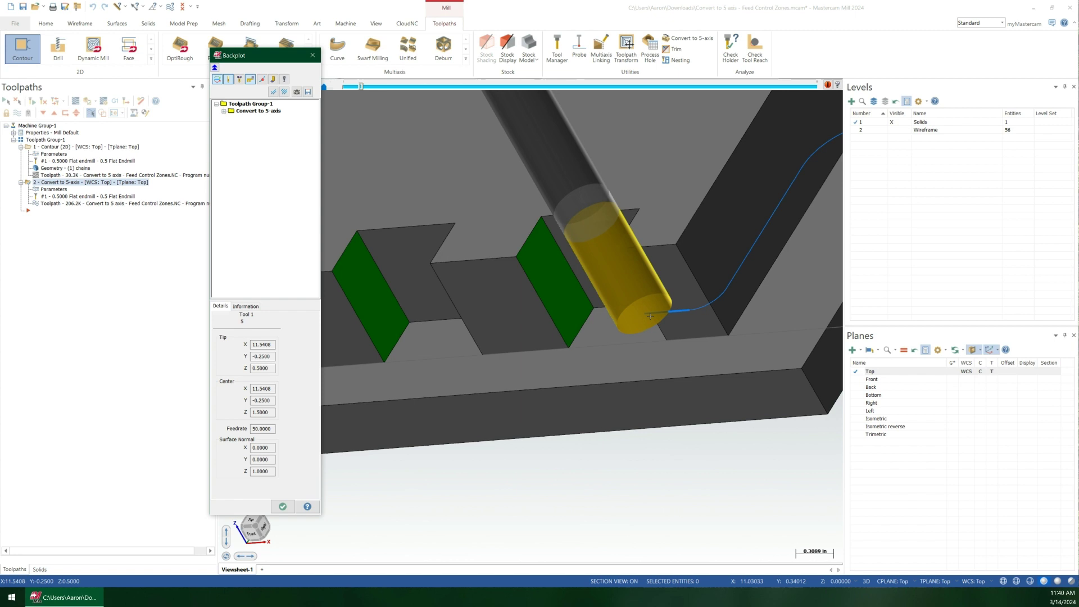
# Step the tool beside a green wall and confirm the 12.5 feedrate reading
pyautogui.moveTo(653, 316); pyautogui.dragTo(735, 304, button='middle')
pyautogui.press('s')
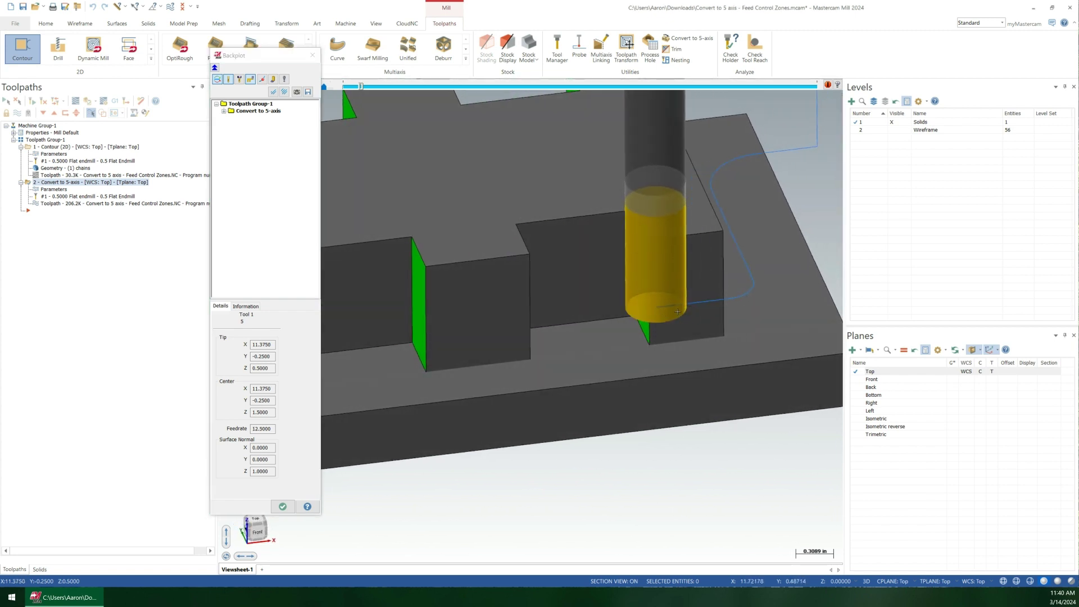
pyautogui.scroll(5, 652, 292)
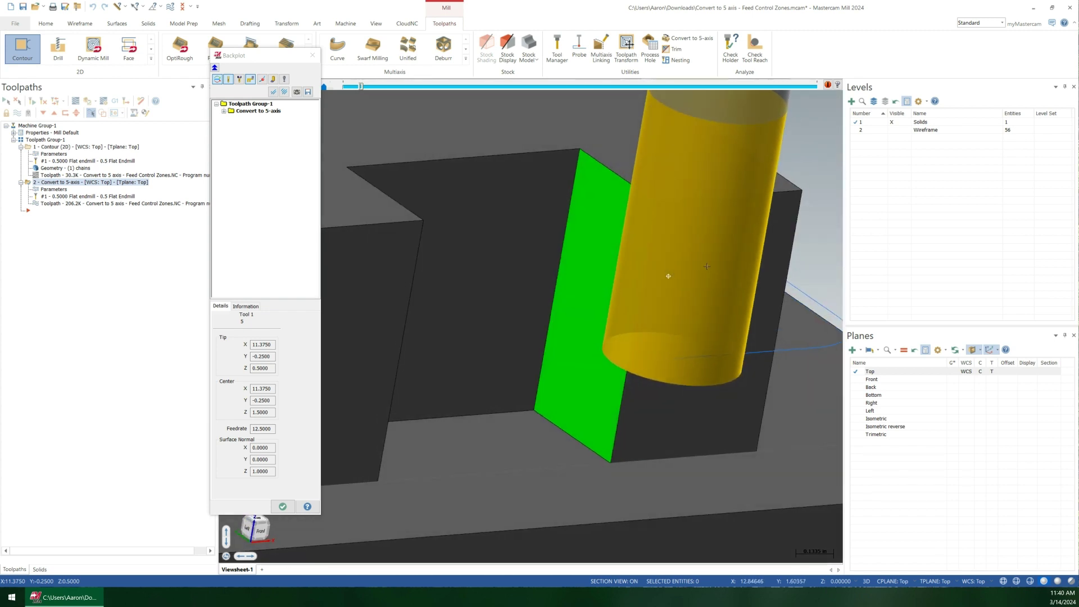
pyautogui.click(299, 445)
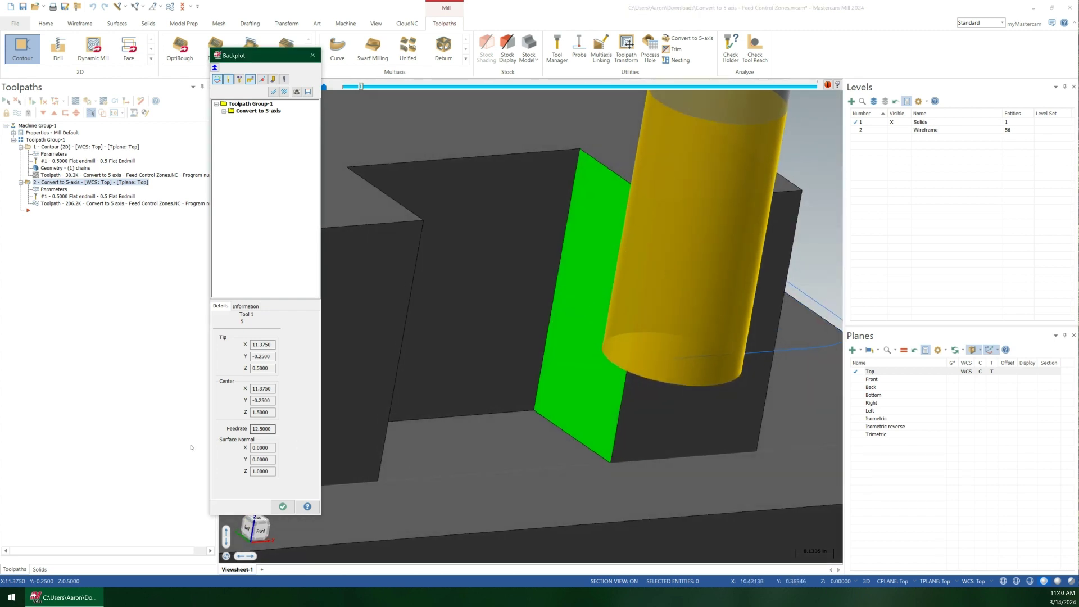
pyautogui.moveTo(256, 429); pyautogui.dragTo(273, 429)
pyautogui.click(498, 354)
pyautogui.press('s')
pyautogui.press('s')
pyautogui.press('s')
pyautogui.press('s')
pyautogui.press('s')
pyautogui.press('s')
pyautogui.press('s')
pyautogui.press('s')
pyautogui.press('s')
pyautogui.press('s')
pyautogui.press('s')
pyautogui.press('s')
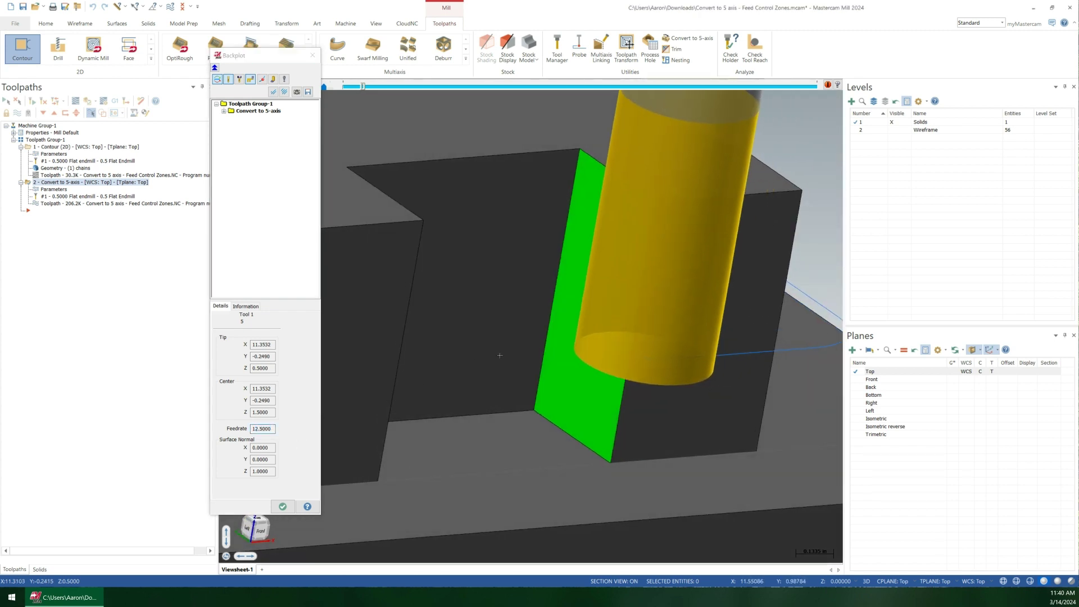
pyautogui.press('b')
pyautogui.press('b')
pyautogui.press('b')
pyautogui.press('b')
pyautogui.press('b')
pyautogui.press('b')
pyautogui.press('b')
pyautogui.press('b')
pyautogui.press('b')
pyautogui.press('b')
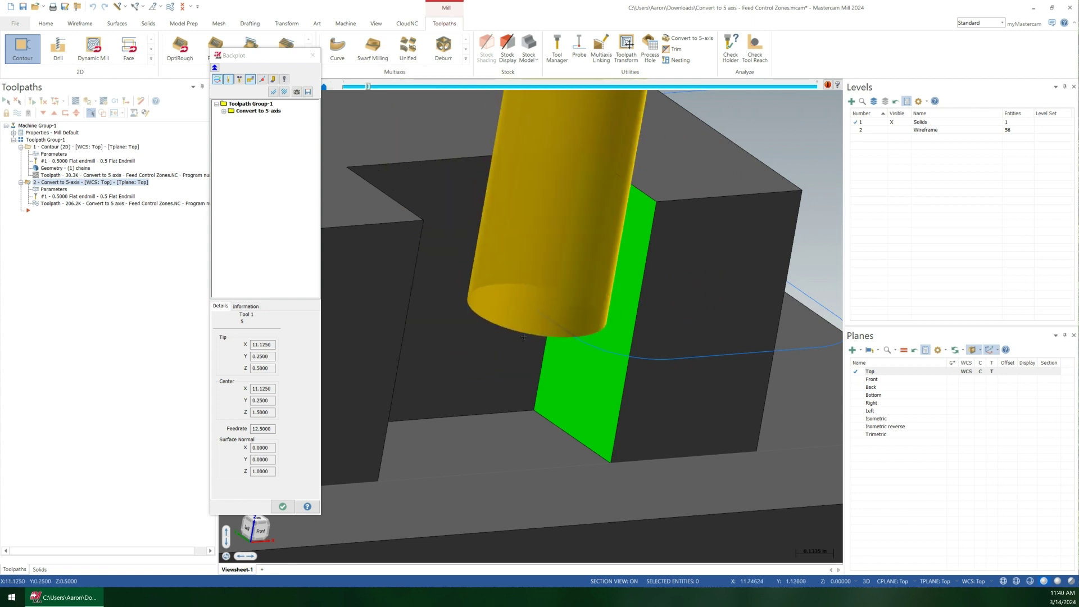
# Step the tool past the remaining green walls, close the backplot and view from Top
pyautogui.moveTo(610, 267); pyautogui.dragTo(530, 313, button='middle')
pyautogui.press('s')
pyautogui.press('s')
pyautogui.press('s')
pyautogui.press('s')
pyautogui.press('s')
pyautogui.press('s')
pyautogui.press('s')
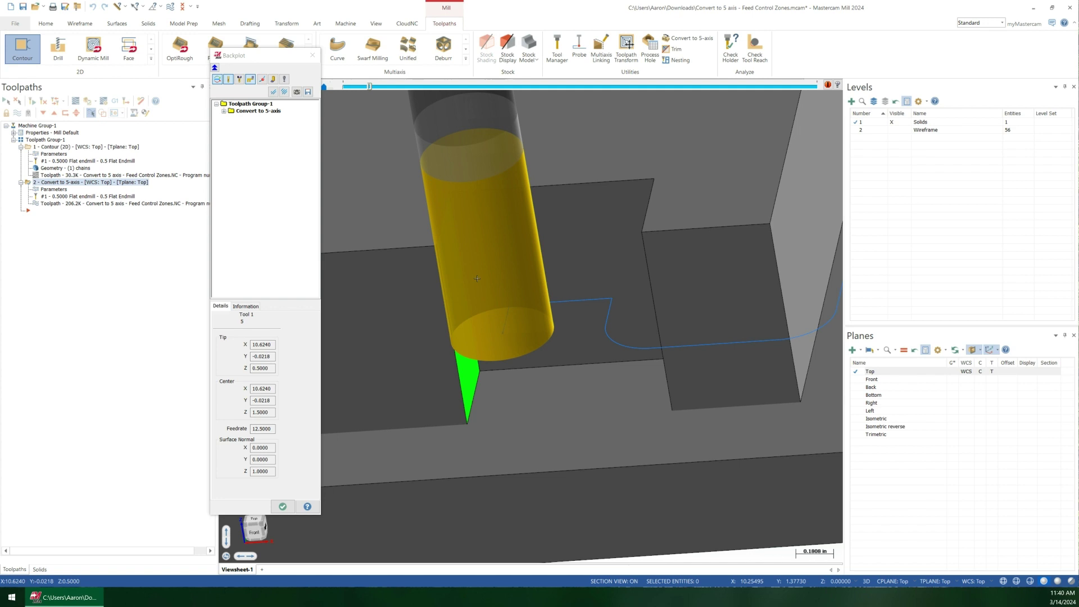
pyautogui.scroll(-2, 529, 313)
pyautogui.press('s')
pyautogui.press('s')
pyautogui.press('s')
pyautogui.scroll(-2, 533, 314)
pyautogui.press('s')
pyautogui.press('s')
pyautogui.press('s')
pyautogui.press('s')
pyautogui.press('s')
pyautogui.press('s')
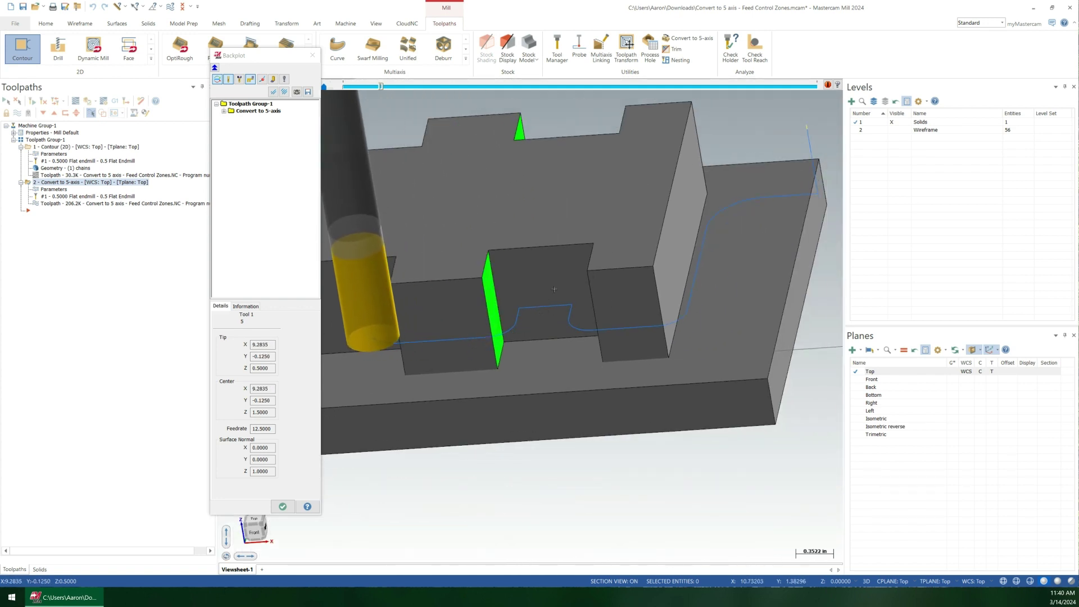
pyautogui.scroll(-2, 549, 281)
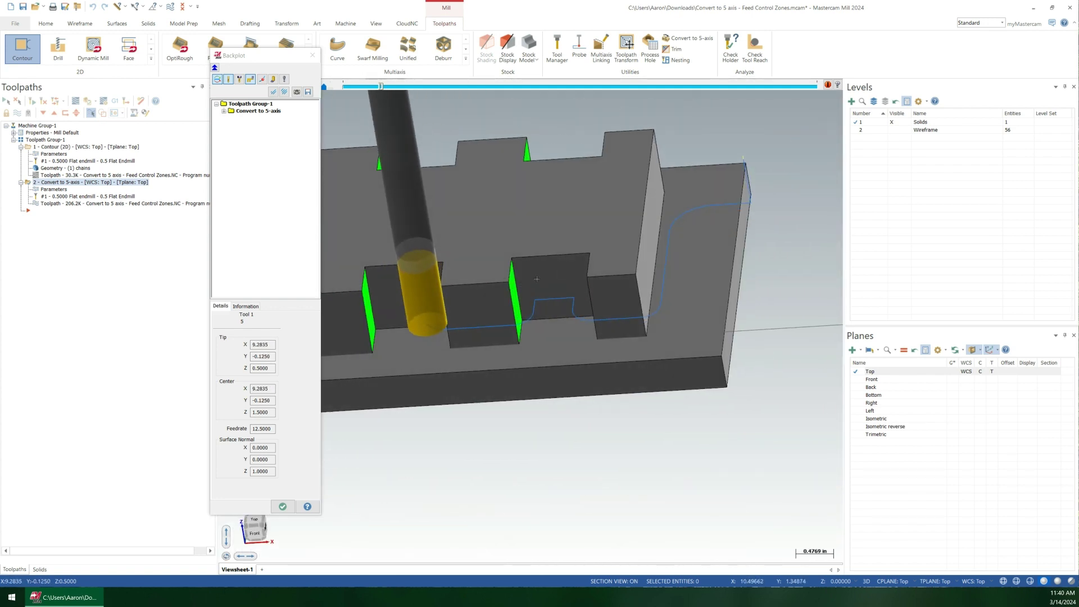
pyautogui.scroll(4, 548, 301)
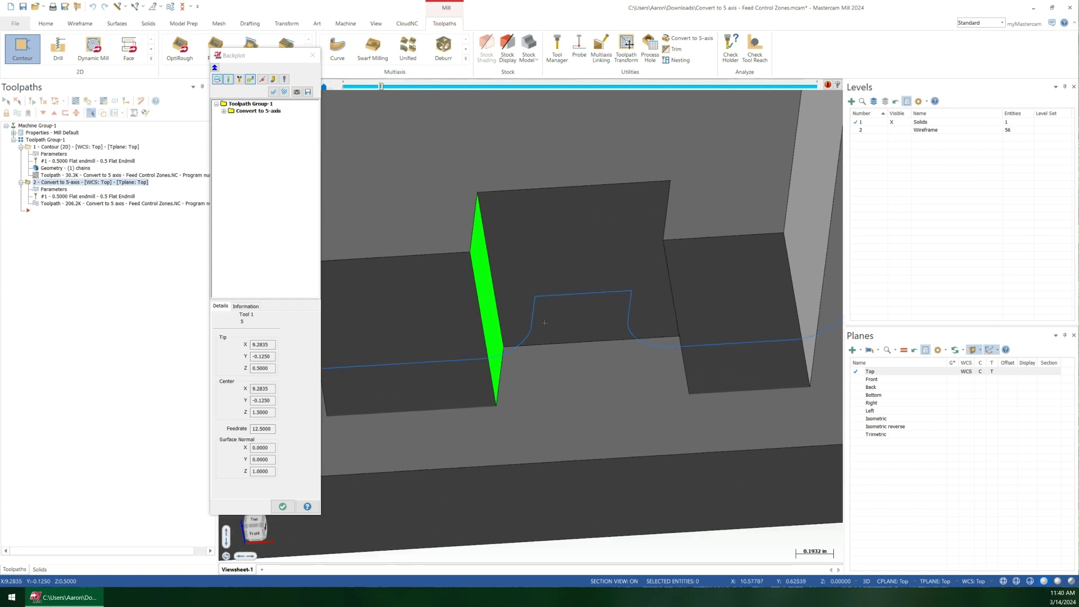
pyautogui.scroll(-4, 535, 352)
pyautogui.scroll(-1, 535, 352)
pyautogui.scroll(1, 535, 351)
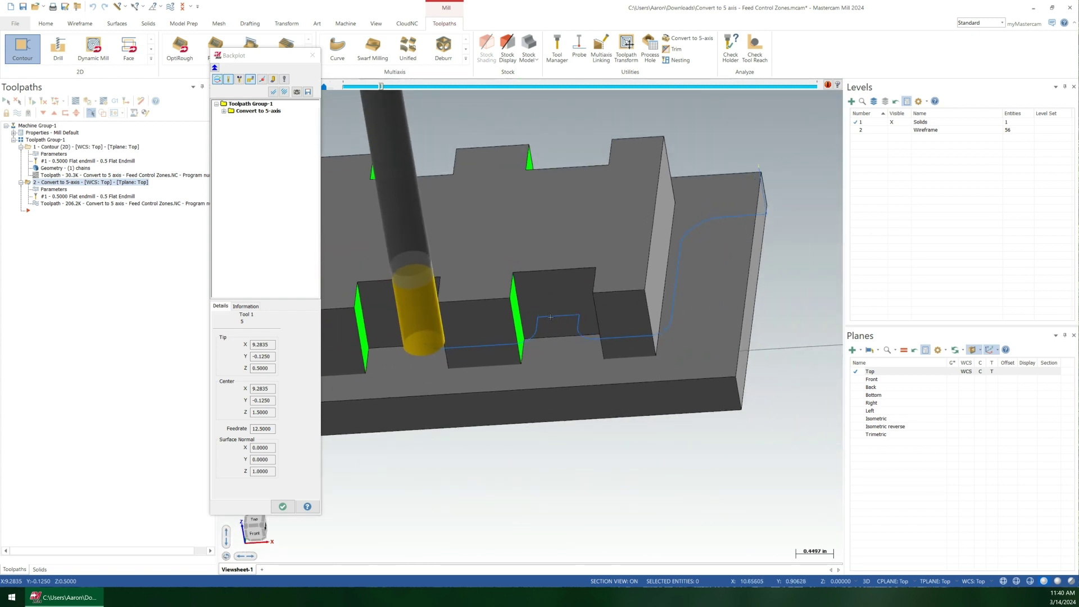
pyautogui.scroll(-3, 550, 317)
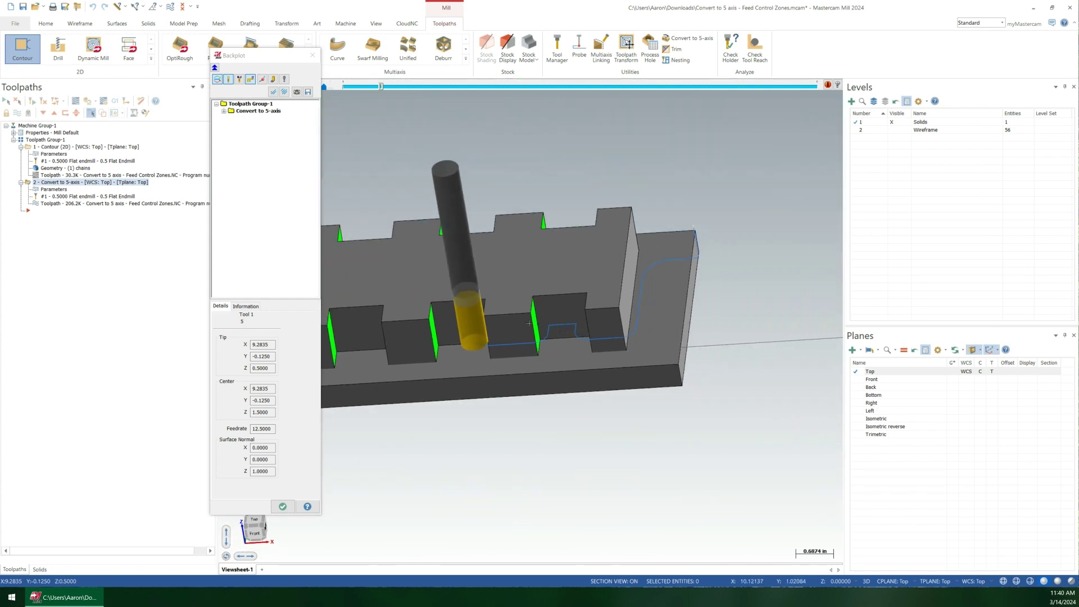
pyautogui.press('Escape')
pyautogui.hotkey('alt', '1')
# Draw a centre-anchored rectangle 0.1 wide by 0.6 high on the first step's left wall corner
pyautogui.scroll(4, 374, 393)
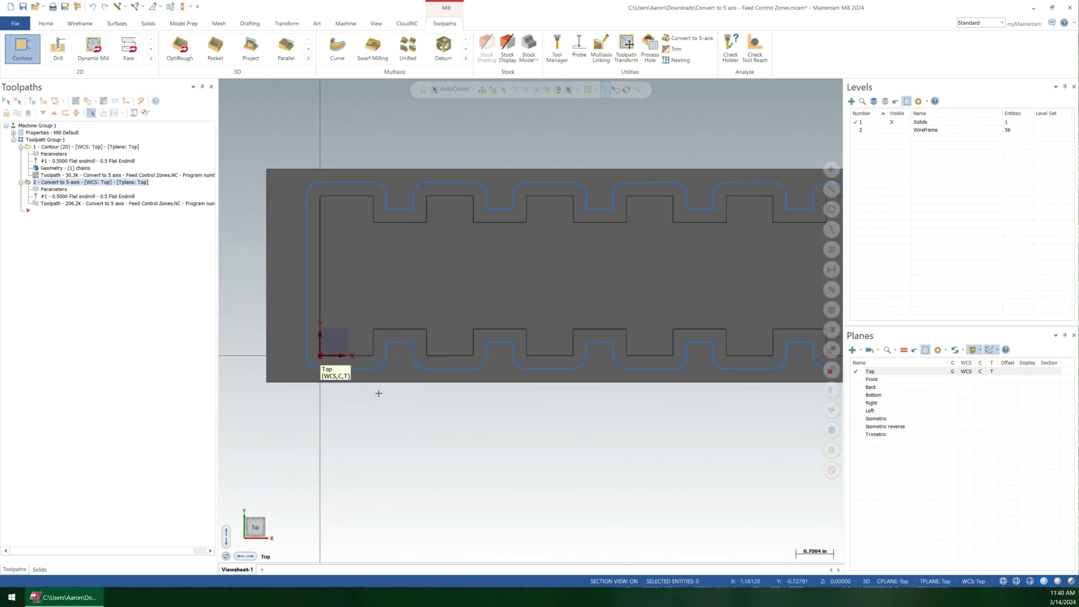
pyautogui.scroll(5, 366, 366)
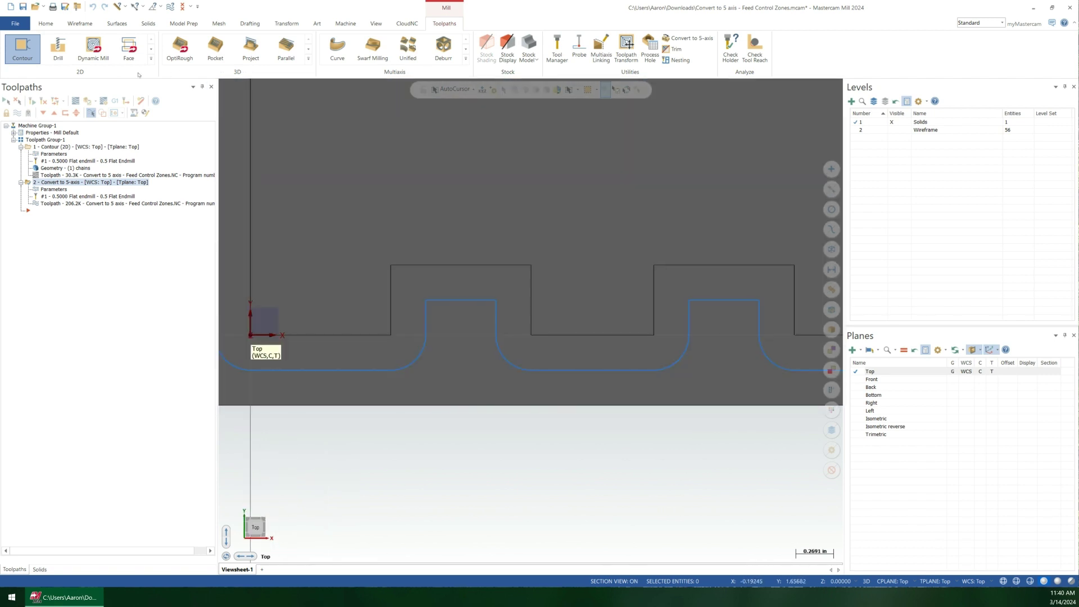
pyautogui.click(87, 25)
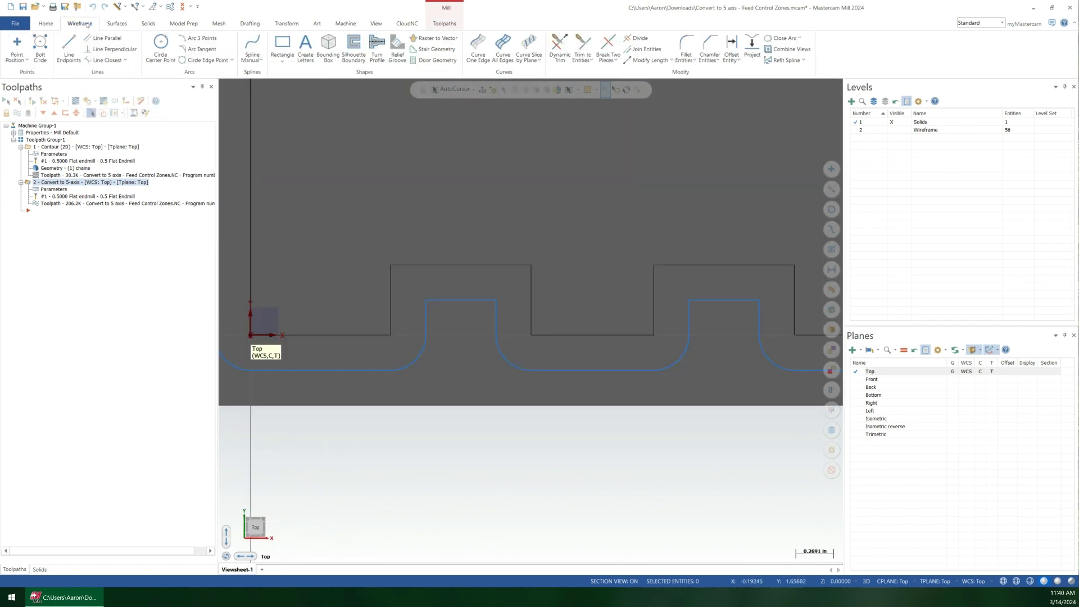
pyautogui.click(281, 42)
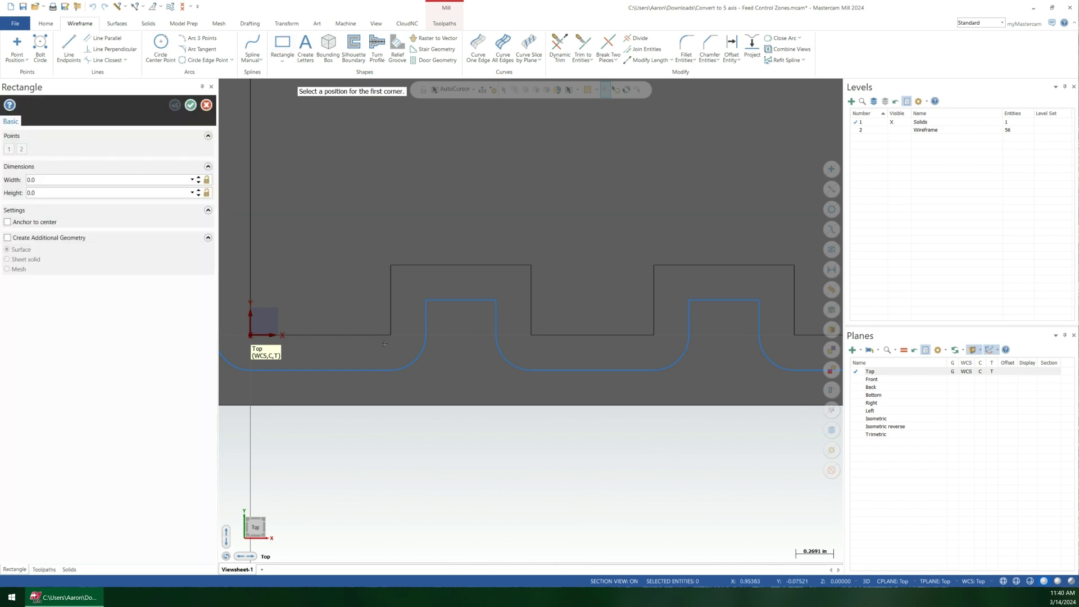
pyautogui.click(114, 180)
pyautogui.write('0.1')
pyautogui.press('Tab')
pyautogui.click(120, 180)
pyautogui.press('Tab')
pyautogui.write('.6')
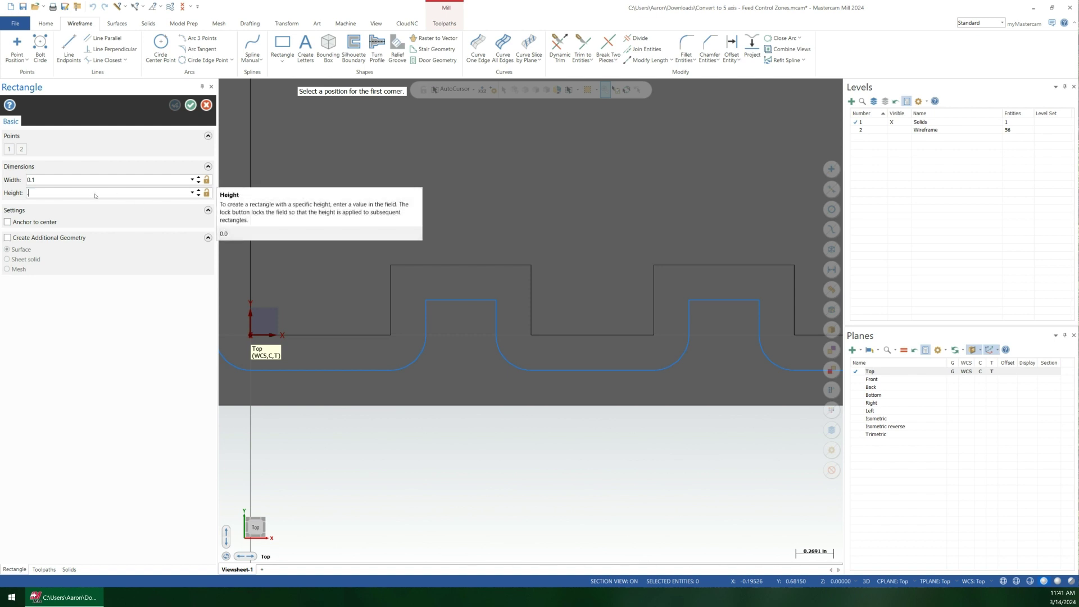
pyautogui.press('Return')
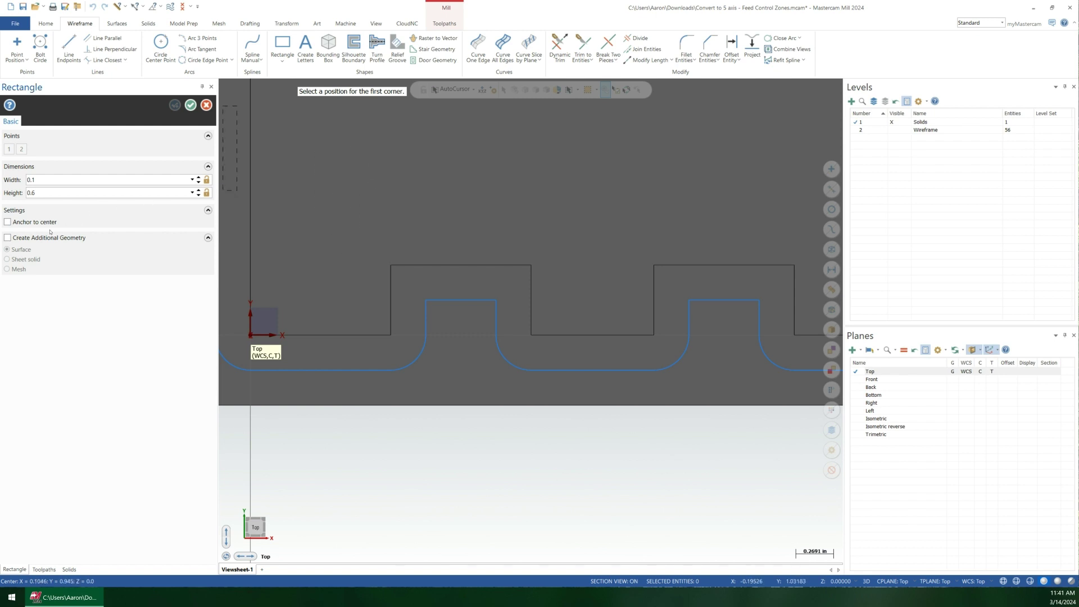
pyautogui.click(7, 222)
pyautogui.click(390, 299)
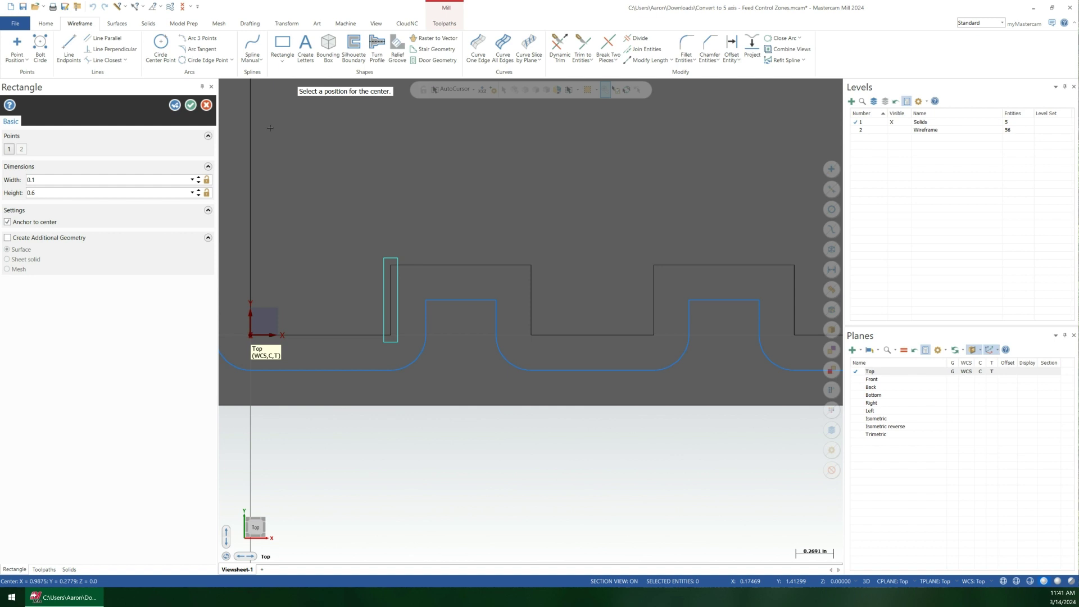
pyautogui.press('Return')
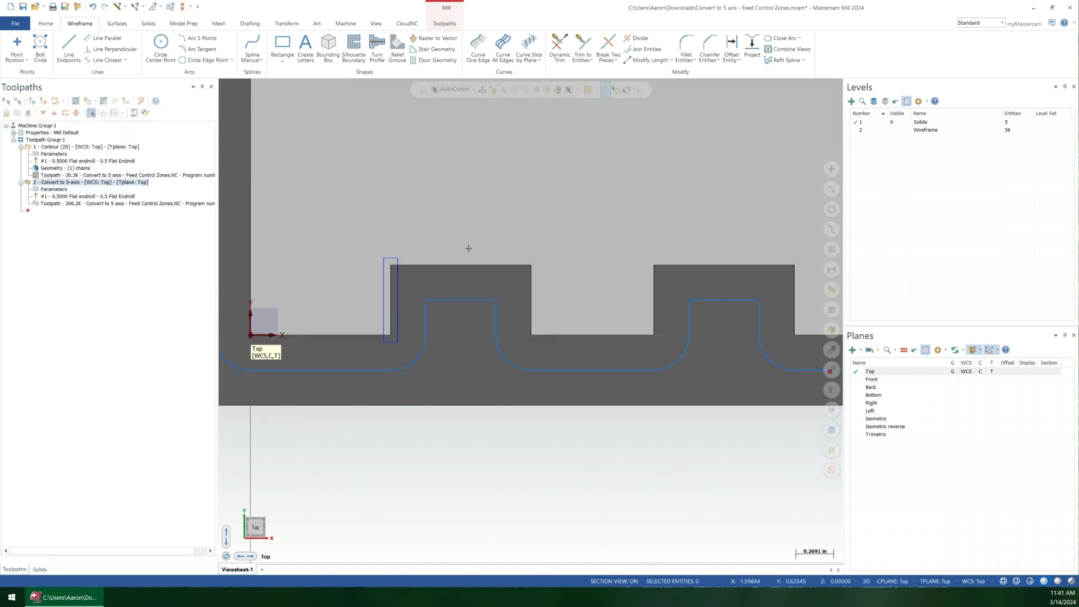
# Extrude the new rectangle into a thin solid with the direction flipped
pyautogui.scroll(-2, 399, 241)
pyautogui.moveTo(387, 258); pyautogui.dragTo(332, 256, button='middle')
pyautogui.scroll(-4, 395, 222)
pyautogui.scroll(5, 511, 264)
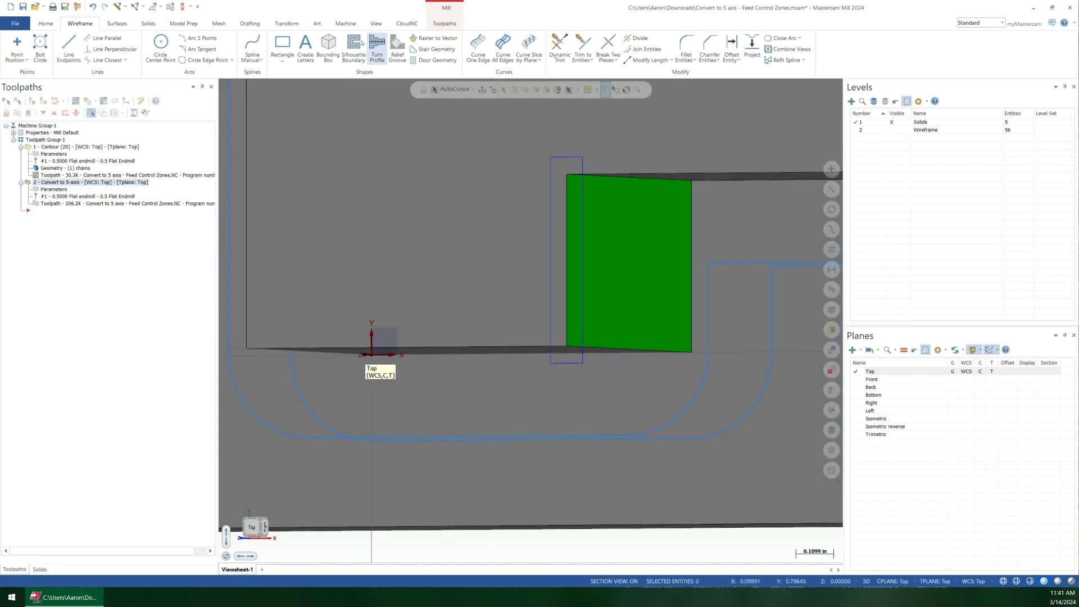
pyautogui.click(145, 24)
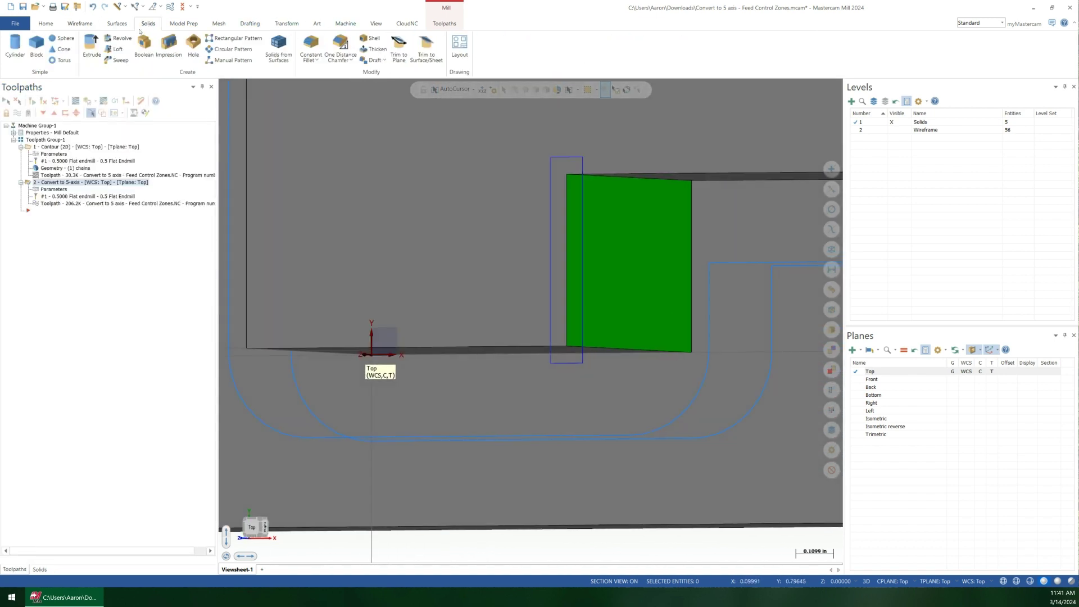
pyautogui.click(91, 45)
pyautogui.click(566, 157)
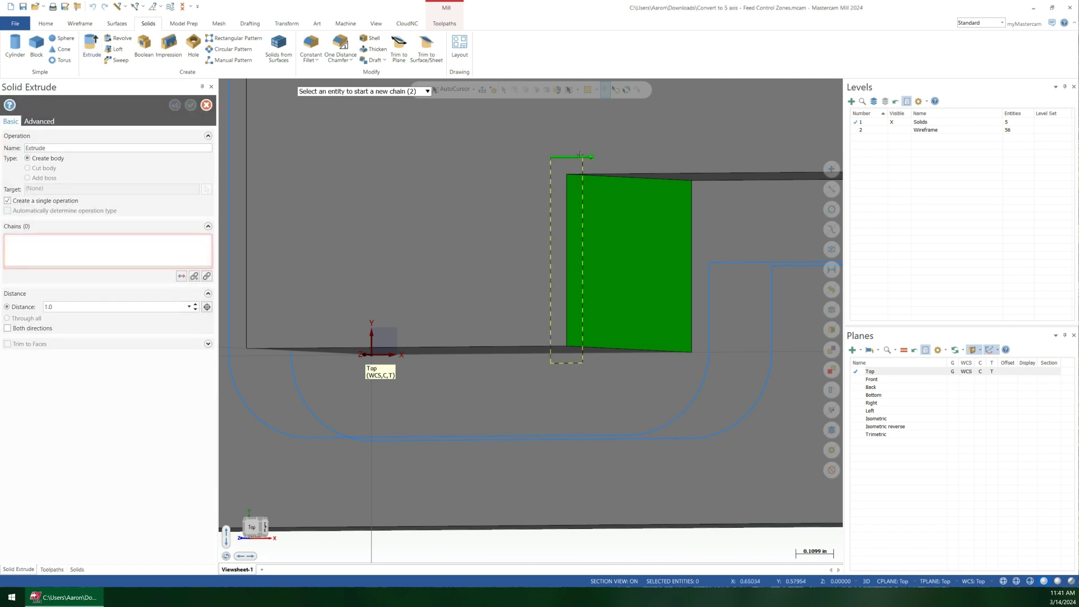
pyautogui.press('Return')
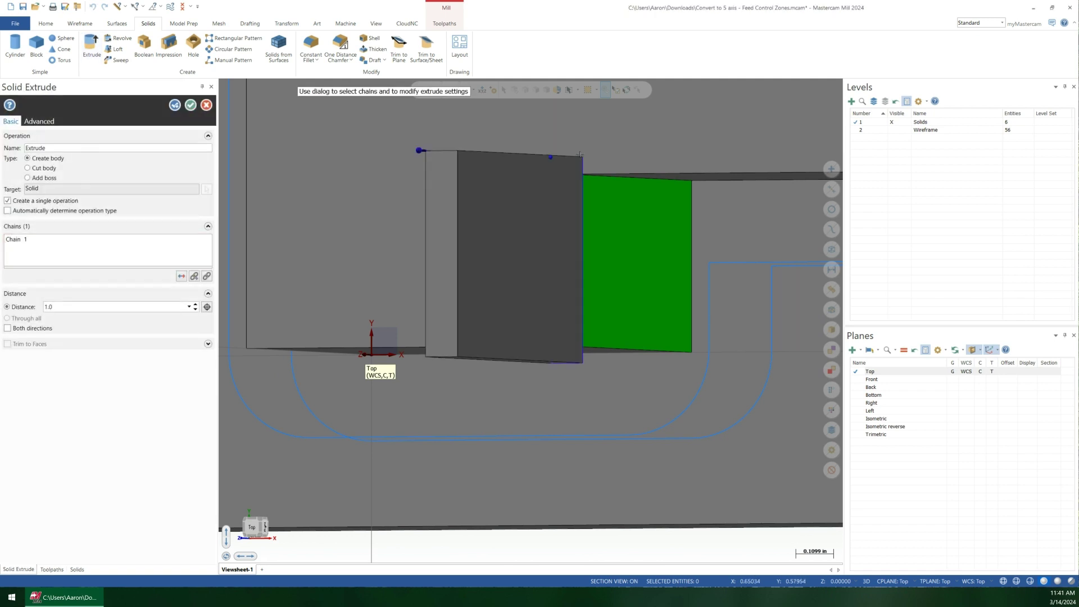
pyautogui.click(180, 276)
pyautogui.doubleClick(142, 311)
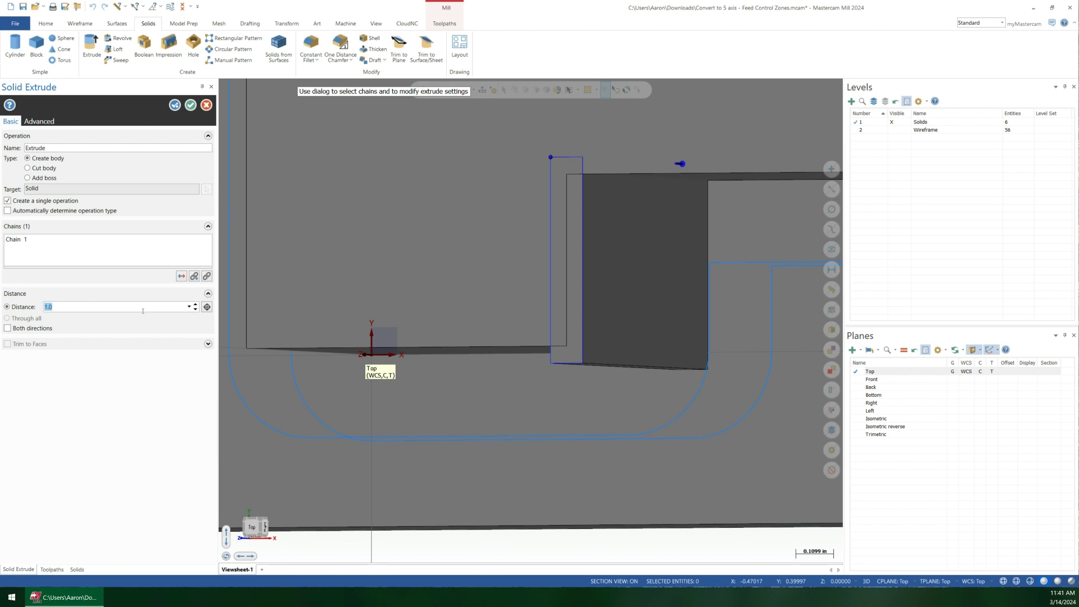
pyautogui.click(190, 104)
# Colour the new solid bright green and bring up the Convert to 5-axis backplot
pyautogui.rightClick(623, 257)
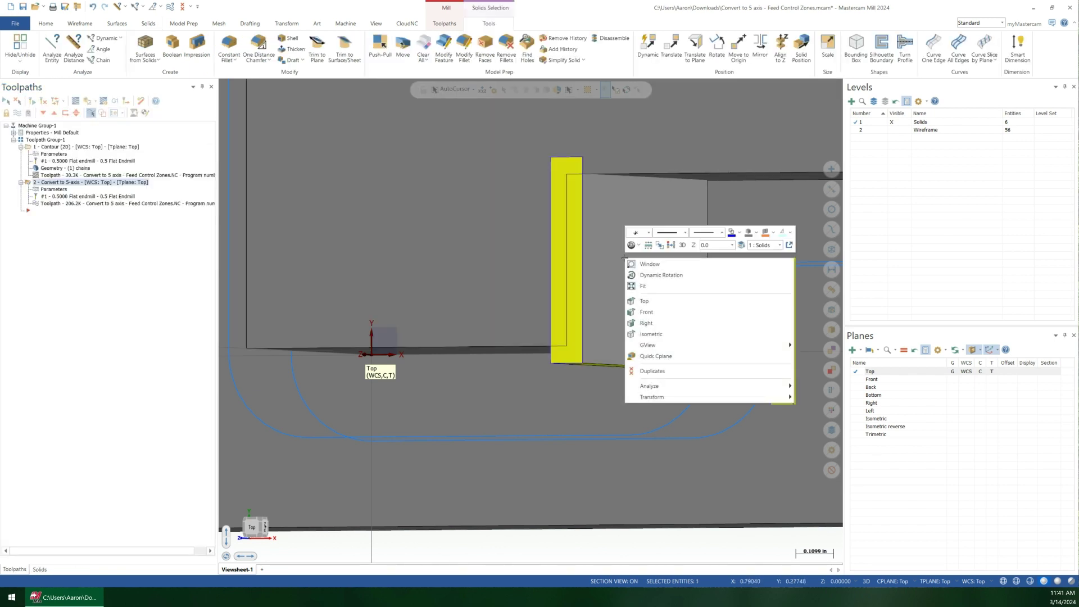
pyautogui.click(738, 232)
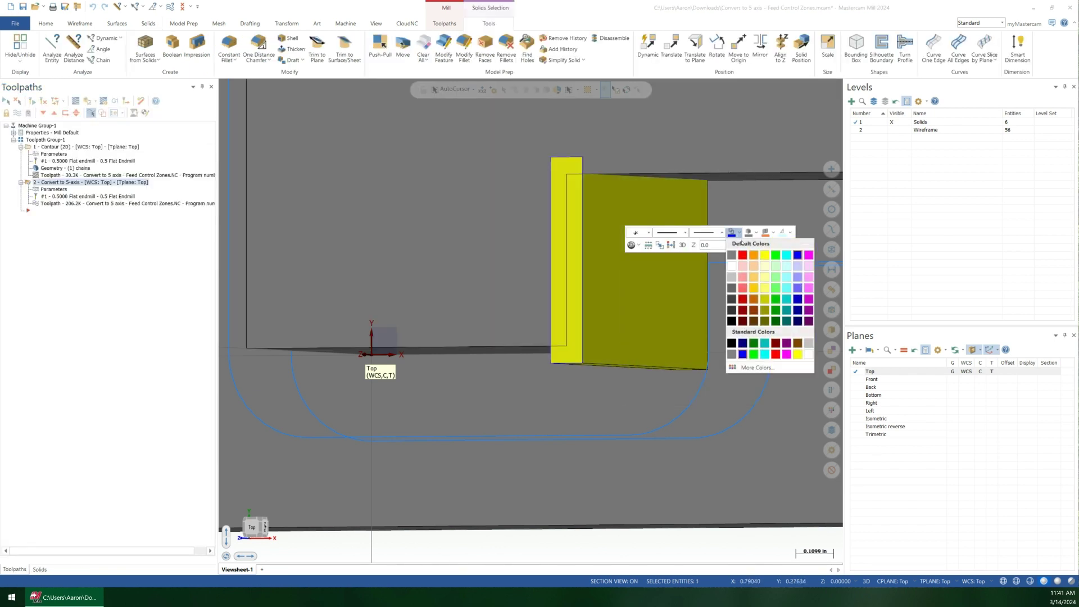
pyautogui.click(776, 255)
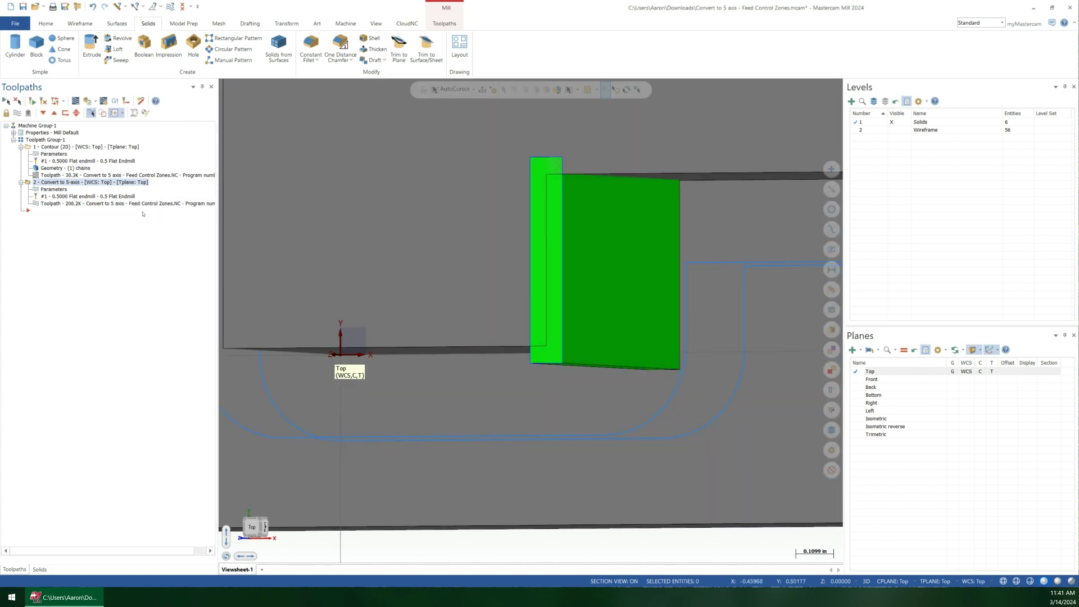
pyautogui.click(141, 204)
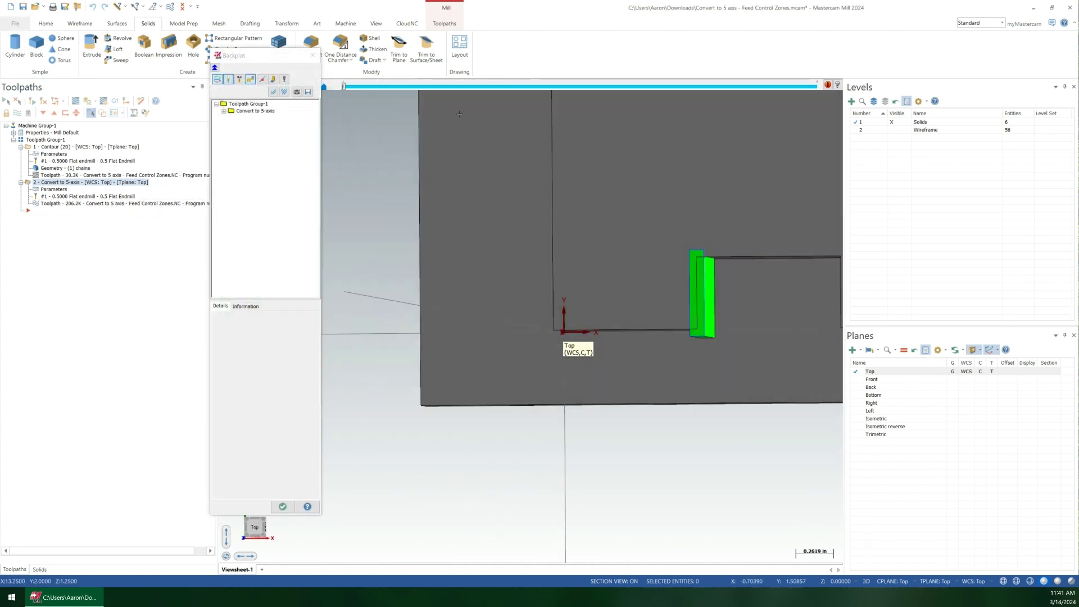
# Play the backplot zoomed in from Top view, checking the 12.5 feedrate near the green block, then close it
pyautogui.press('r')
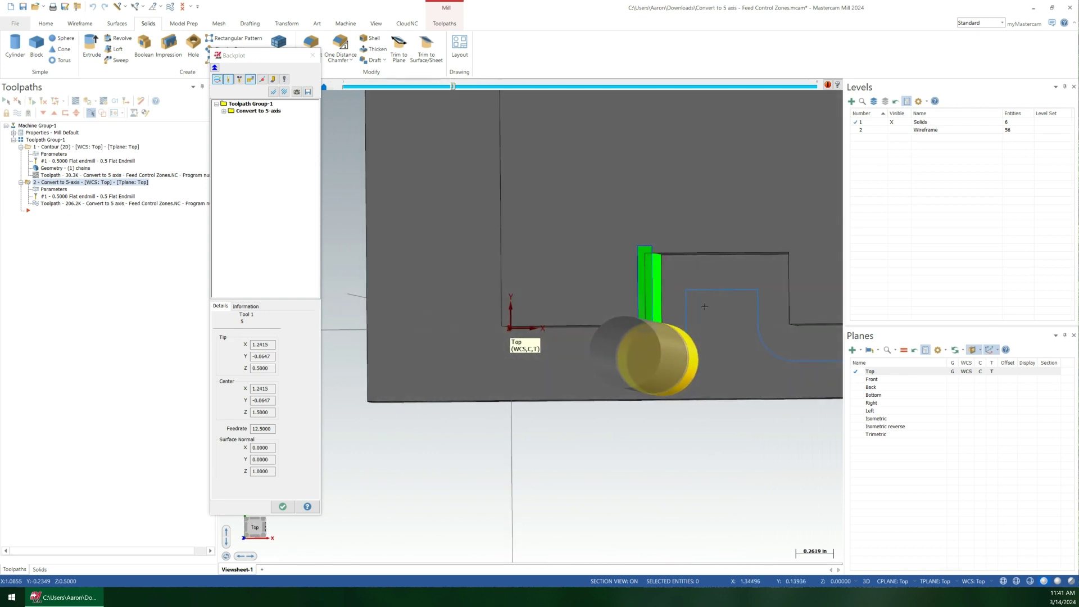
pyautogui.scroll(3, 576, 346)
pyautogui.hotkey('alt', '1')
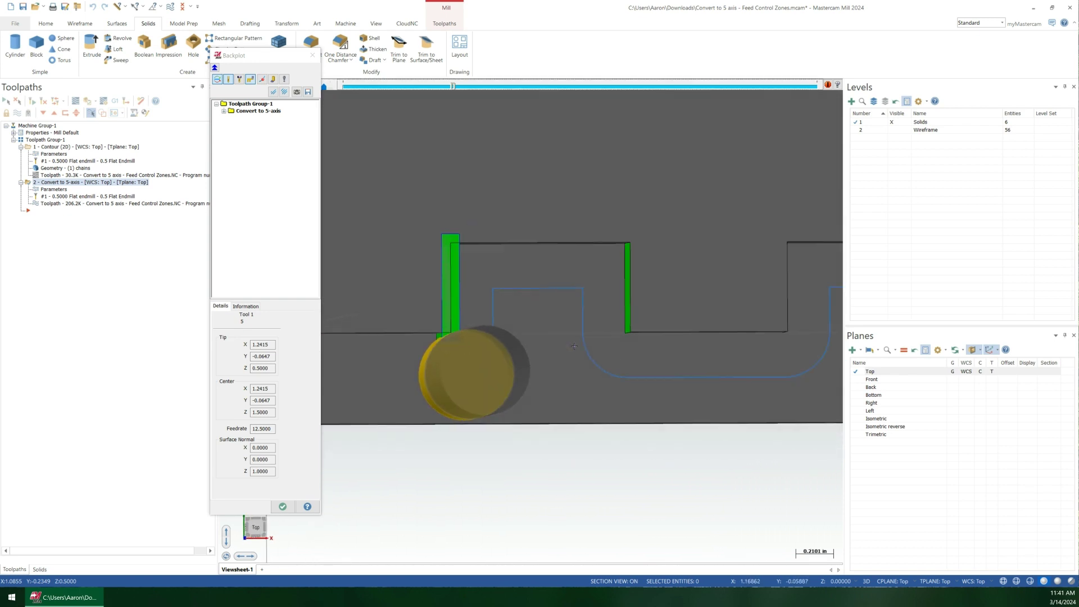
pyautogui.scroll(4, 413, 340)
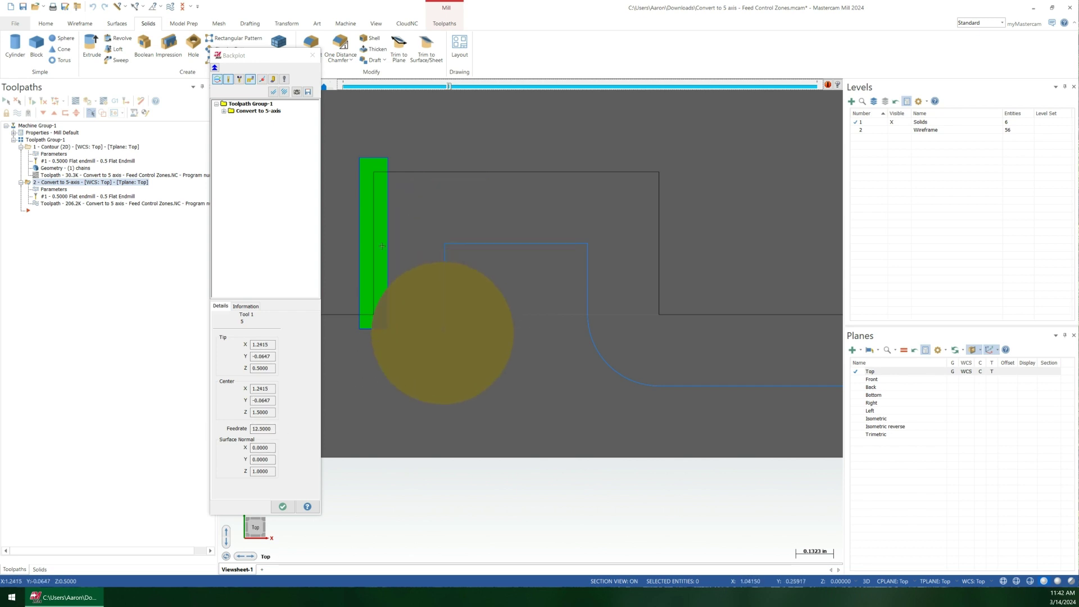
pyautogui.click(283, 506)
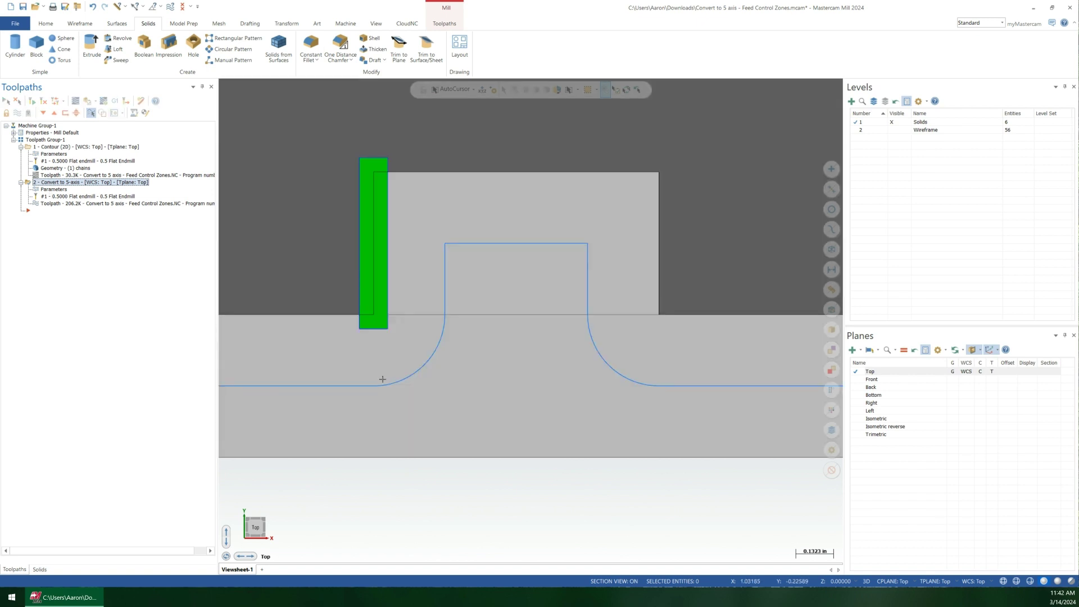
# Turn on Depth Cuts in the Contour parameters with a 0.1 maximum rough step and regenerate it
pyautogui.scroll(-4, 412, 340)
pyautogui.moveTo(415, 340); pyautogui.dragTo(454, 306, button='middle')
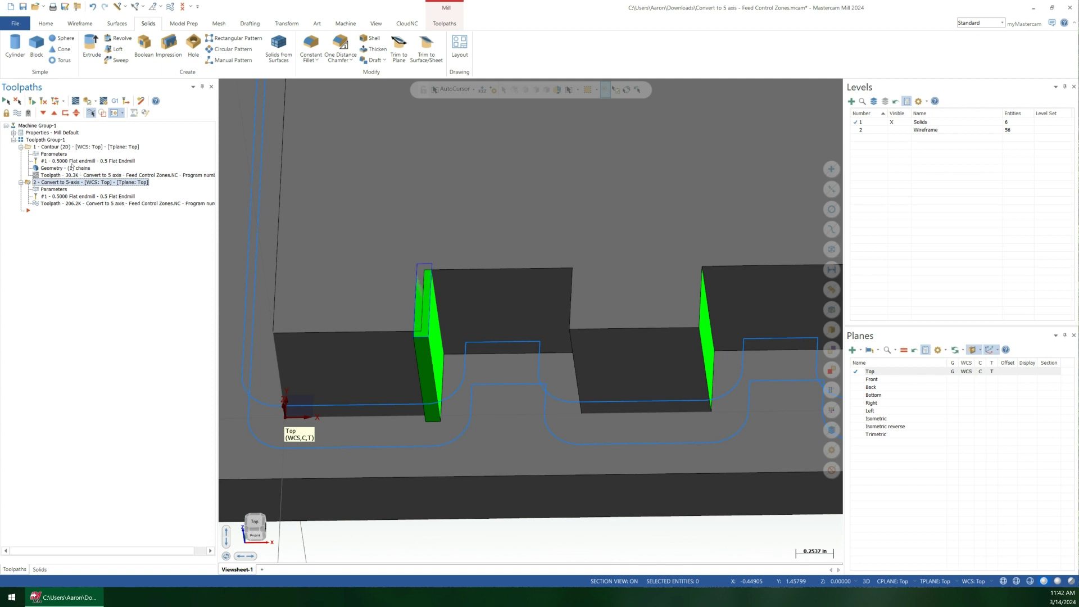
pyautogui.click(54, 154)
pyautogui.click(220, 192)
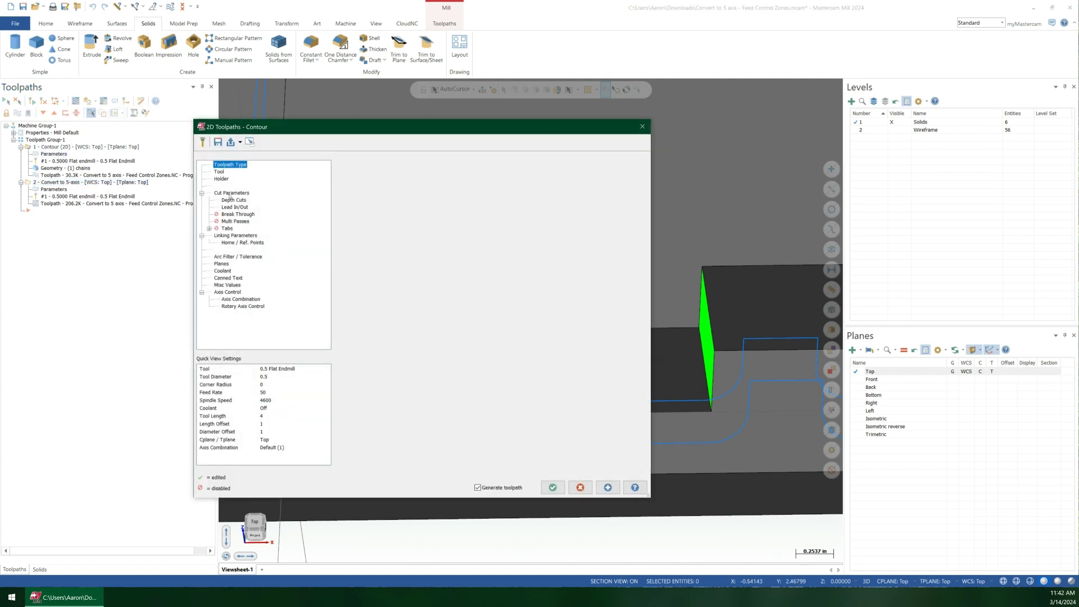
pyautogui.click(233, 200)
pyautogui.click(445, 206)
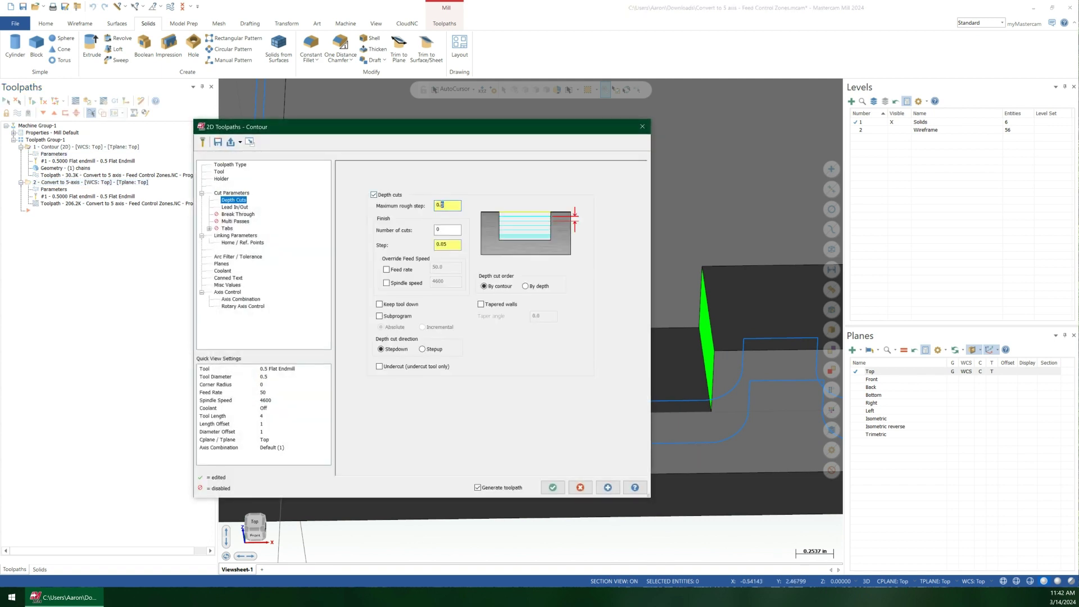
pyautogui.click(553, 487)
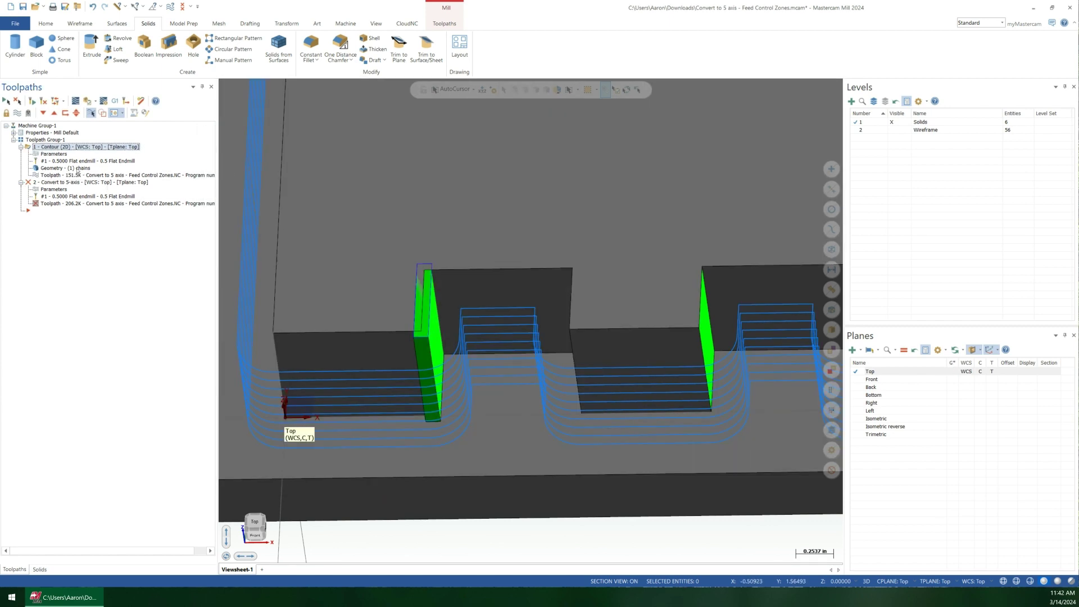
# Regenerate the Convert to 5-axis operation and open its backplot
pyautogui.click(76, 182)
pyautogui.click(33, 102)
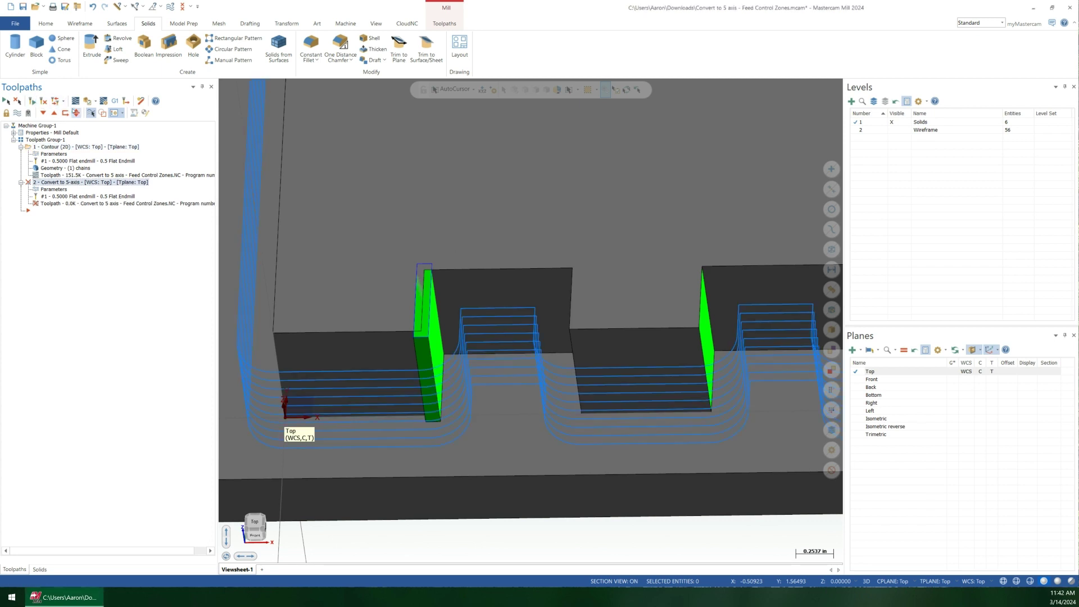
pyautogui.click(75, 101)
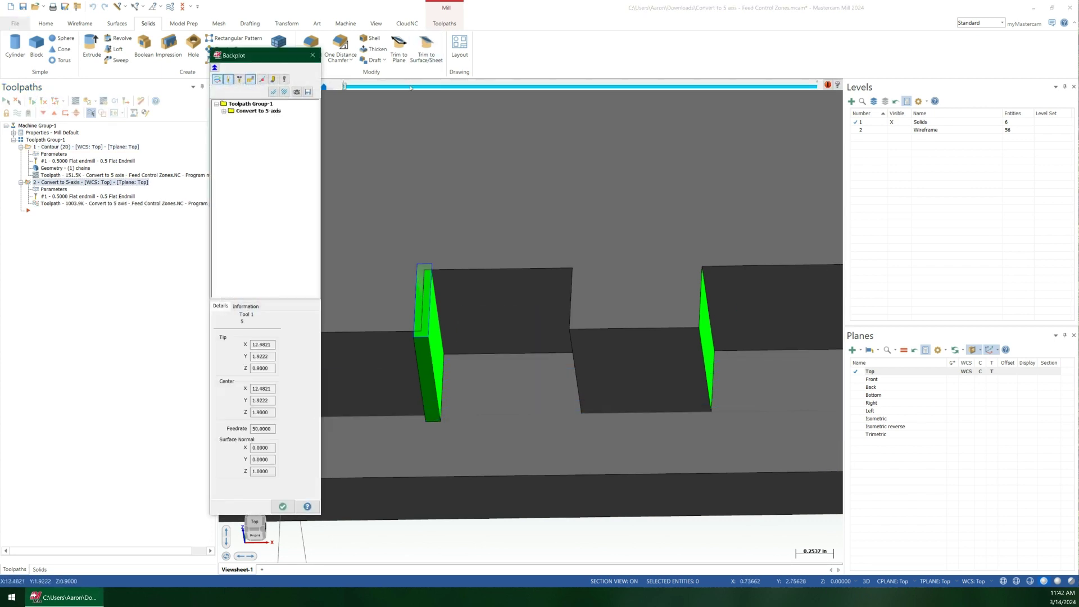
# Step through the regenerated backplot, reading 12.5 feed at the green zones and 50 elsewhere, then zoom out
pyautogui.click(412, 87)
pyautogui.press('b')
pyautogui.press('b')
pyautogui.press('b')
pyautogui.press('b')
pyautogui.press('b')
pyautogui.press('b')
pyautogui.press('b')
pyautogui.press('b')
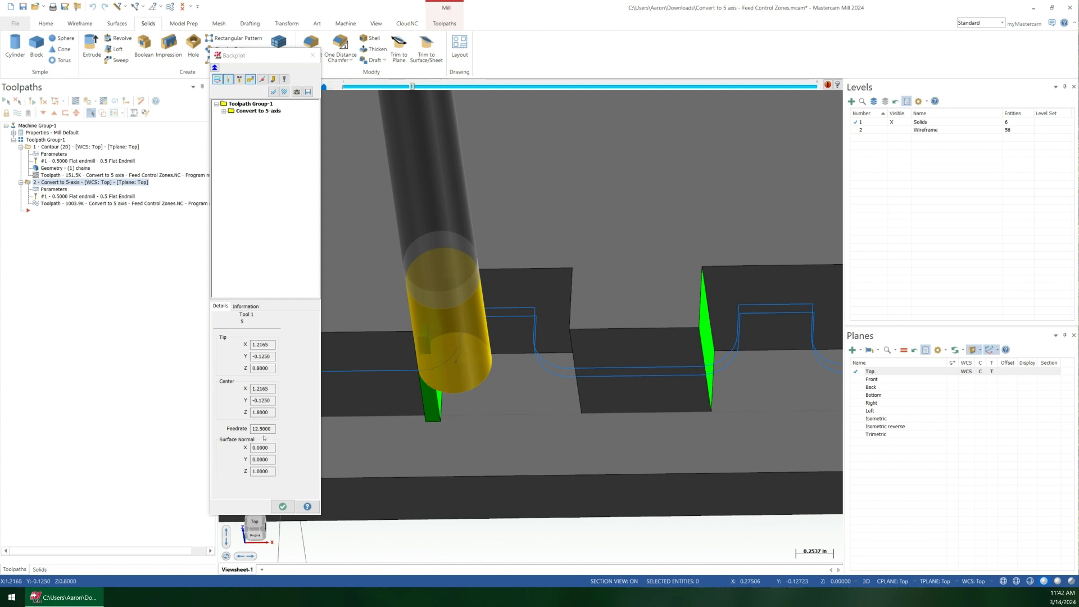
pyautogui.click(258, 428)
pyautogui.scroll(3, 382, 377)
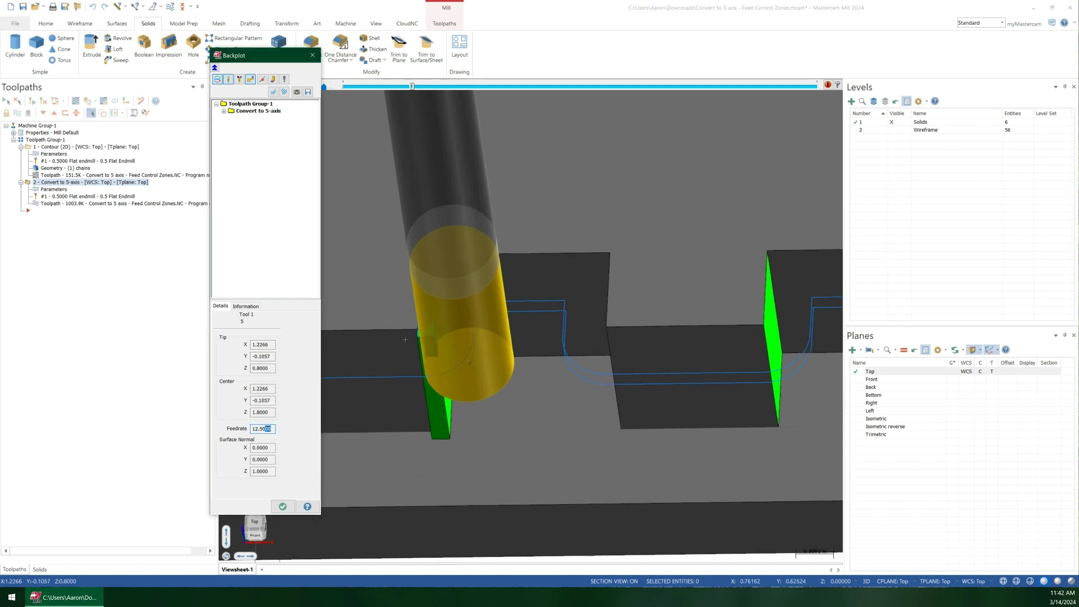
pyautogui.click(483, 373)
pyautogui.press('s')
pyautogui.press('s')
pyautogui.press('s')
pyautogui.press('s')
pyautogui.press('s')
pyautogui.press('s')
pyautogui.press('s')
pyautogui.press('s')
pyautogui.press('s')
pyautogui.press('s')
pyautogui.press('s')
pyautogui.press('s')
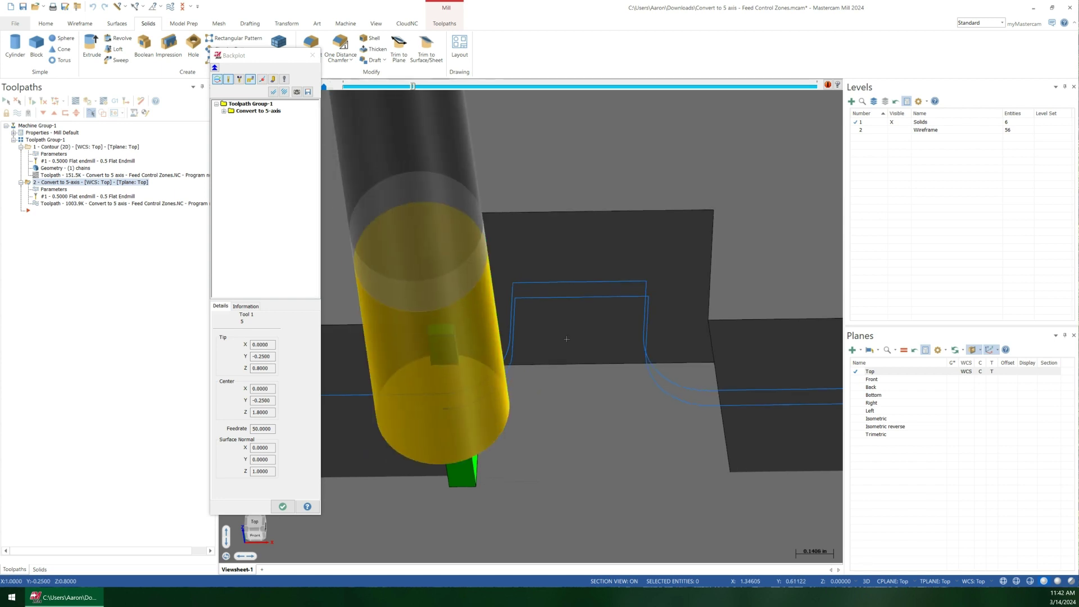
pyautogui.scroll(-5, 529, 301)
pyautogui.scroll(-4, 529, 302)
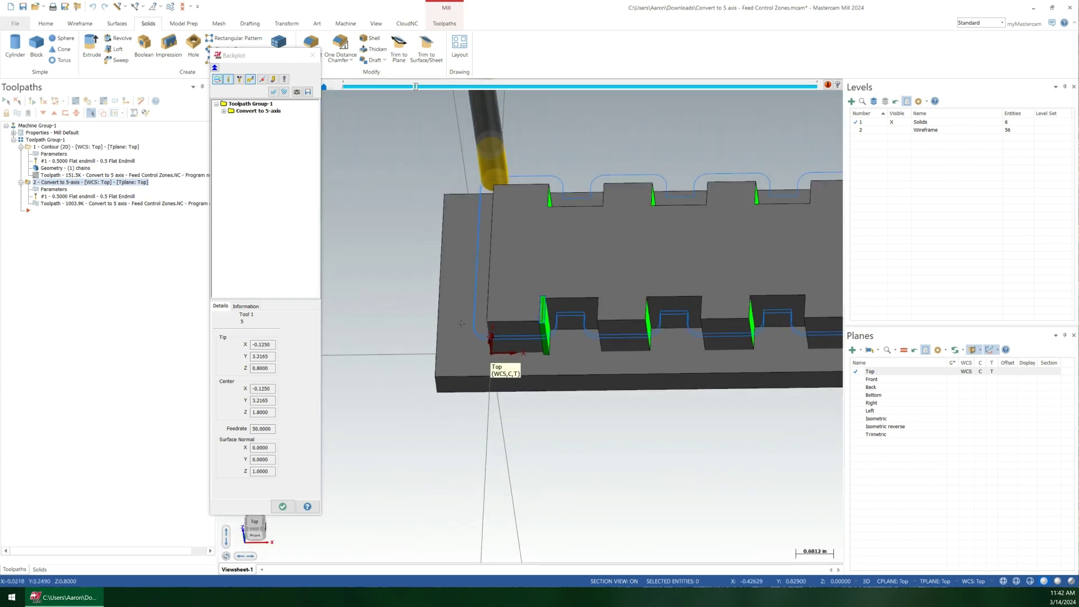